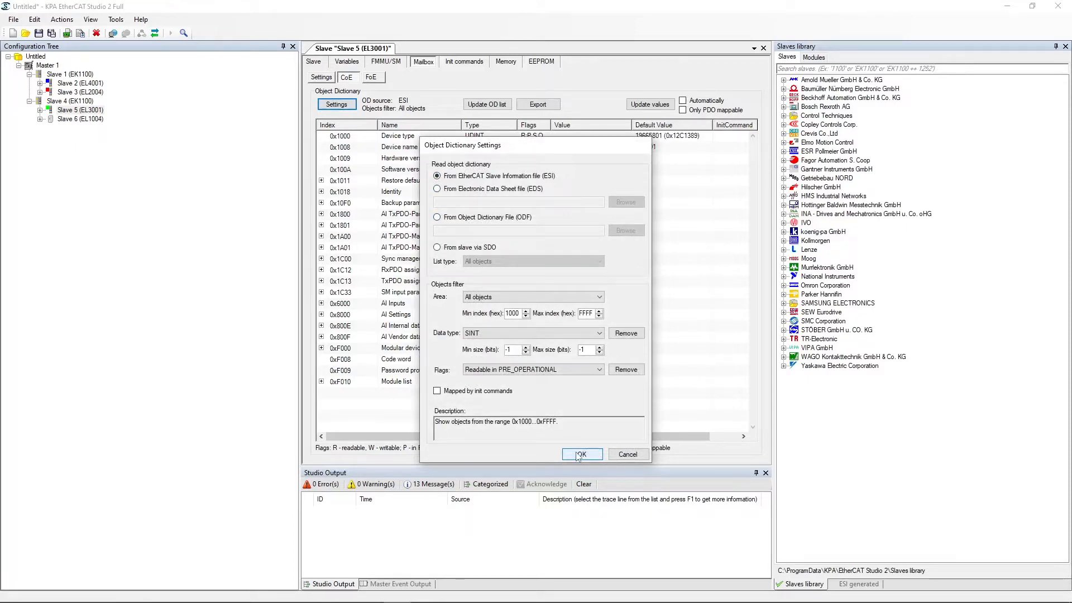
# Accept the object dictionary settings and add a PS init command for AI Settings User scale offset (0x8000:17) with data 0100
pyautogui.click(579, 455)
pyautogui.click(212, 325)
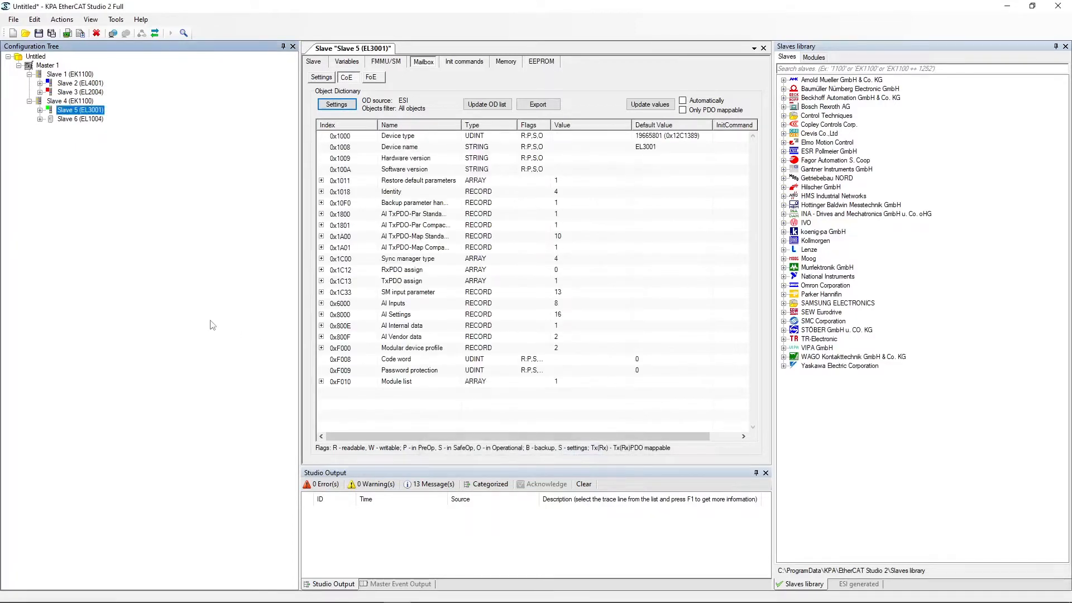
pyautogui.click(321, 314)
pyautogui.scroll(-2, 393, 318)
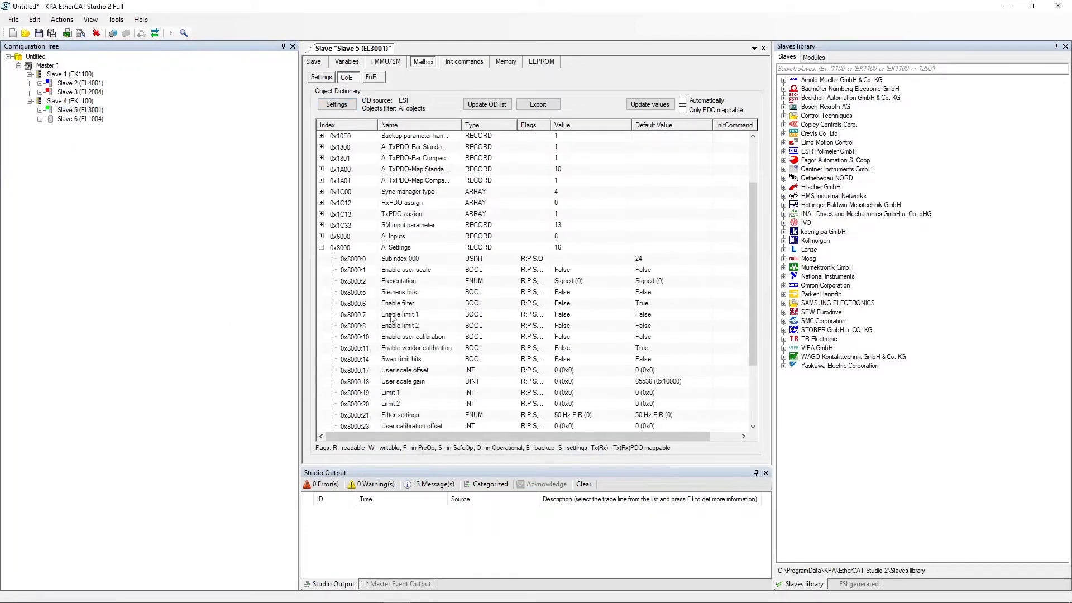
pyautogui.rightClick(367, 370)
pyautogui.click(413, 402)
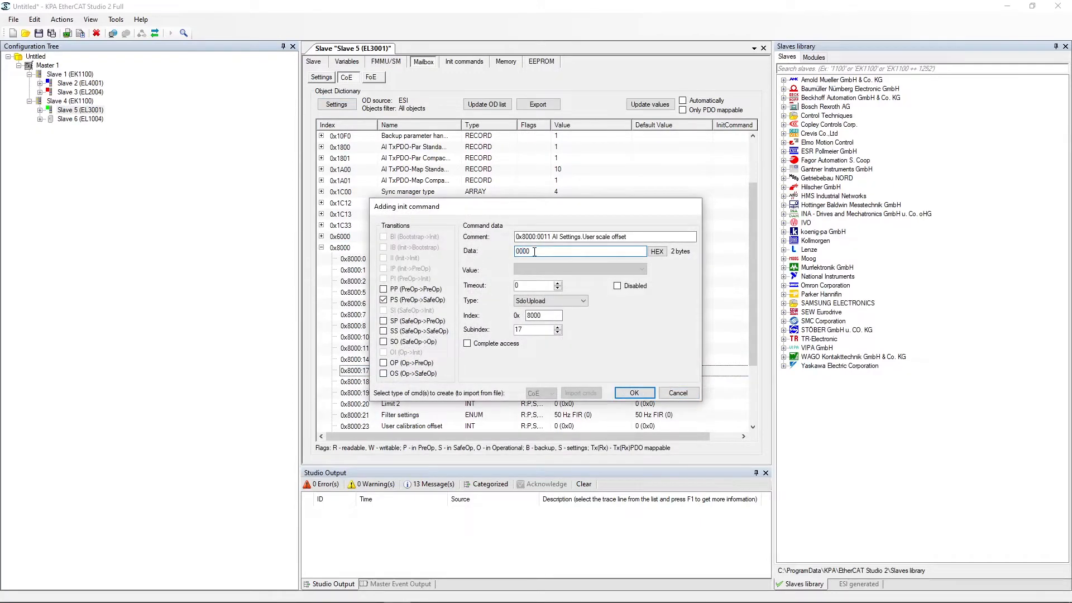
pyautogui.click(635, 393)
# Add a PS init command for User scale gain (0x8000:18) with data 00000010 and review Slave 5's init commands
pyautogui.rightClick(441, 385)
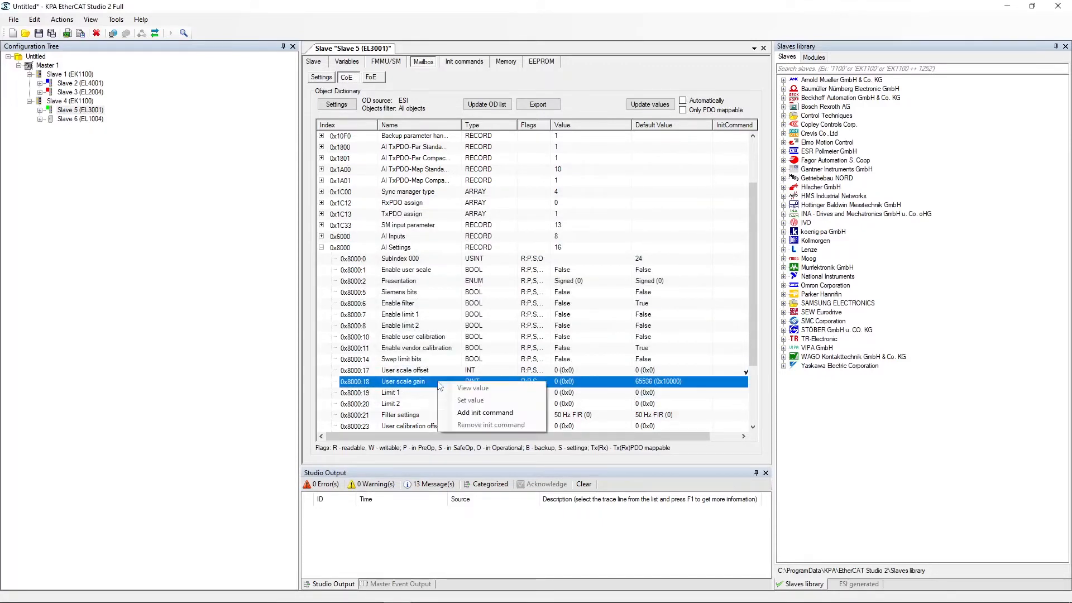
pyautogui.click(486, 416)
pyautogui.click(546, 252)
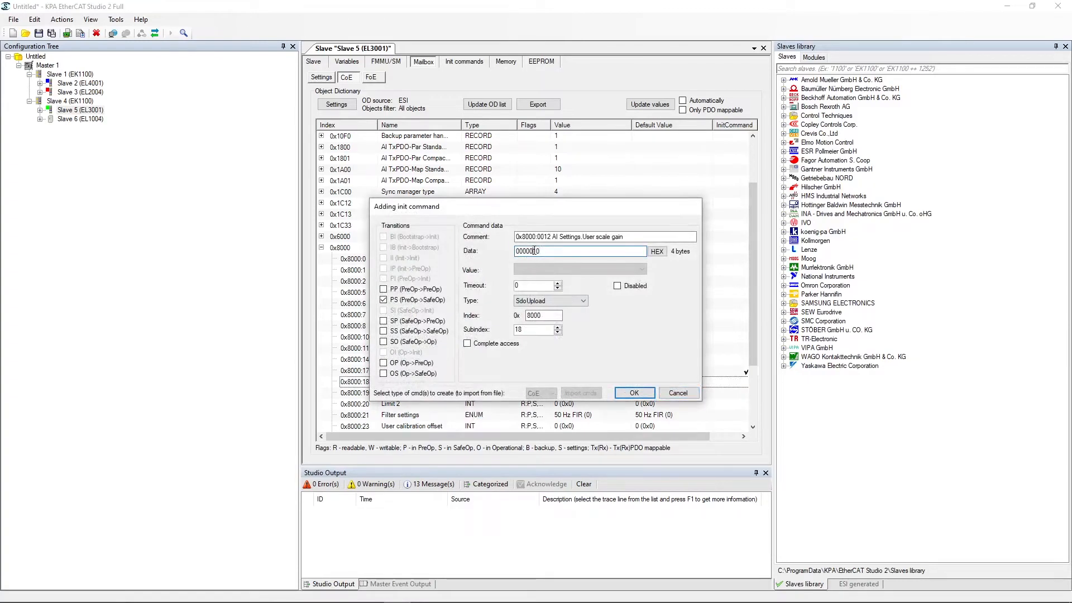
pyautogui.click(634, 392)
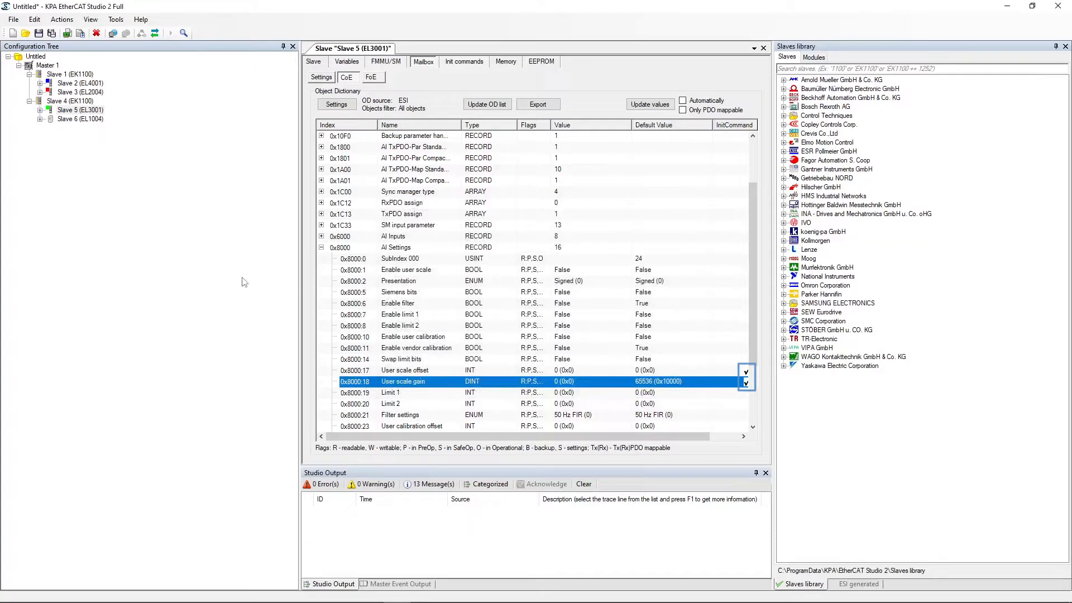
pyautogui.click(274, 260)
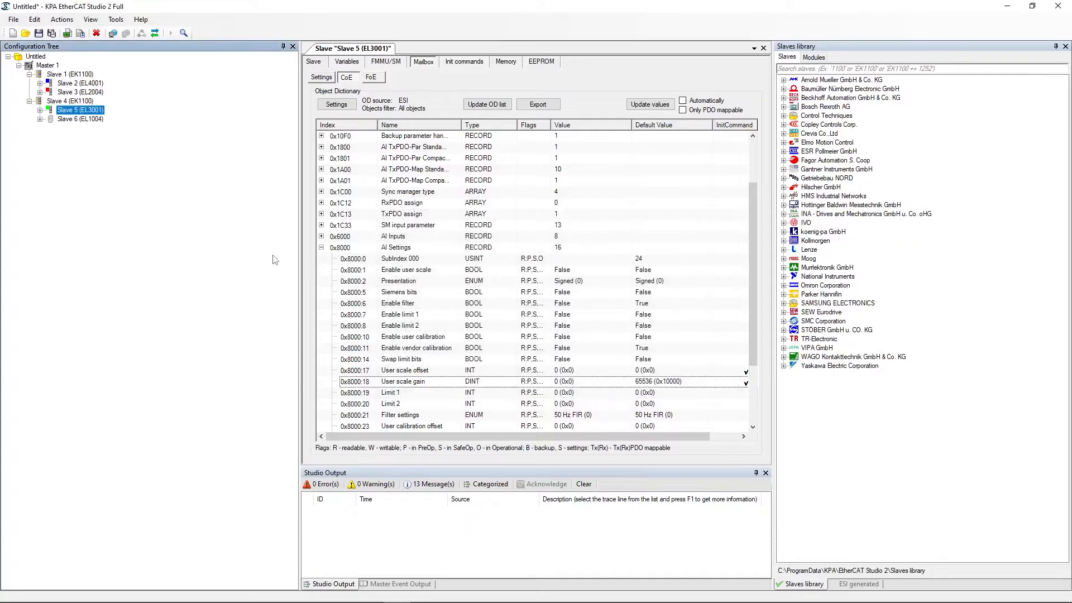
pyautogui.click(462, 61)
pyautogui.scroll(-5, 446, 264)
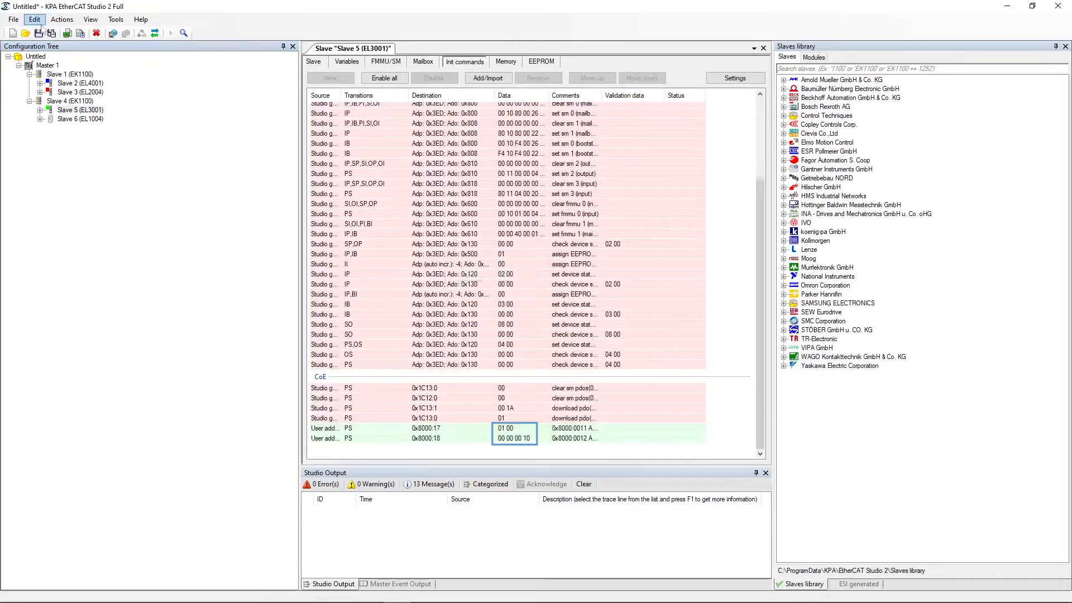
# Attach Master 1 and switch it to the Pre-Operational state
pyautogui.click(56, 66)
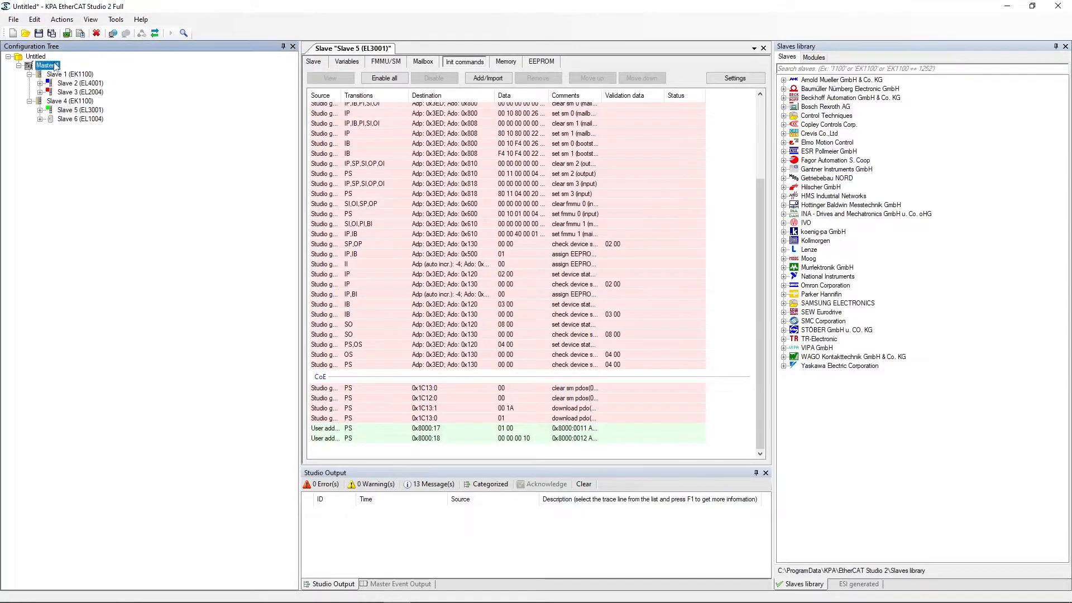
pyautogui.click(113, 33)
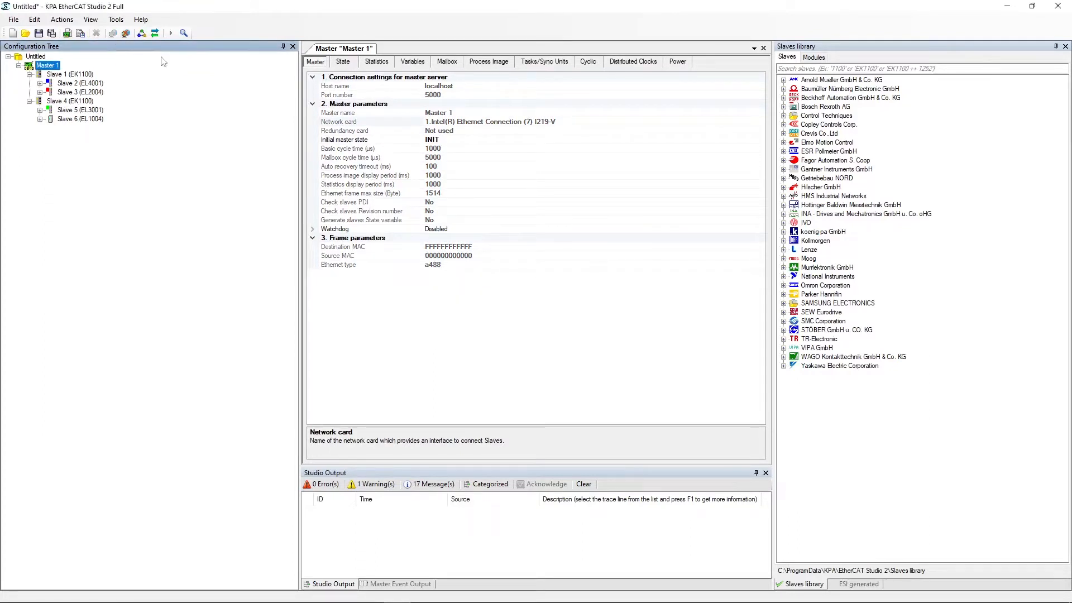
pyautogui.click(344, 63)
pyautogui.click(720, 103)
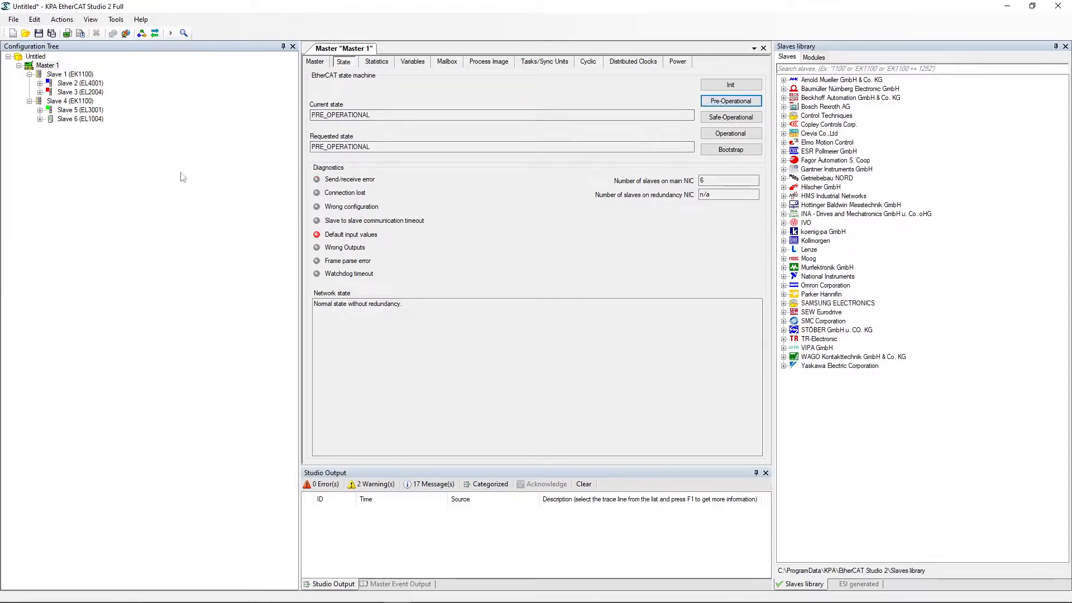
# Update the CoE object values of Slave 5 (EL3001) and examine the AI Settings entries under 0x8000
pyautogui.click(97, 111)
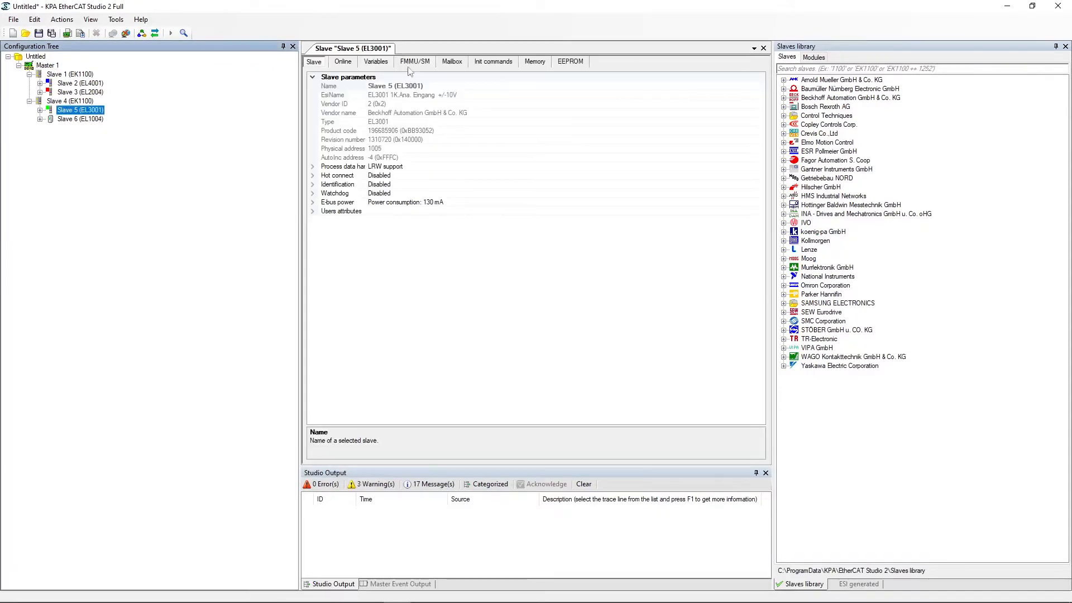
pyautogui.click(452, 62)
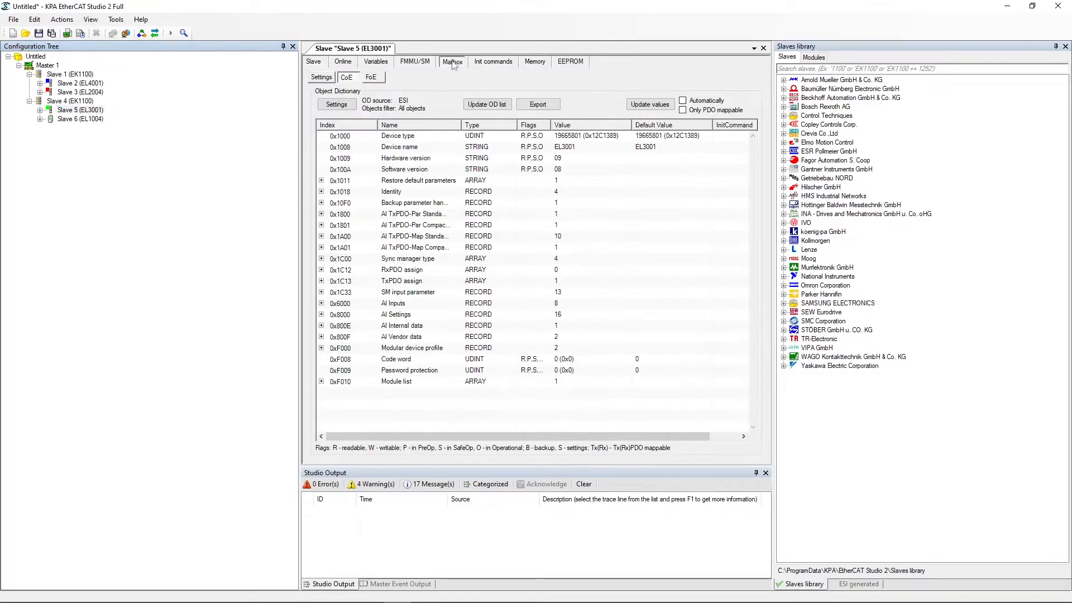
pyautogui.click(649, 104)
pyautogui.click(322, 314)
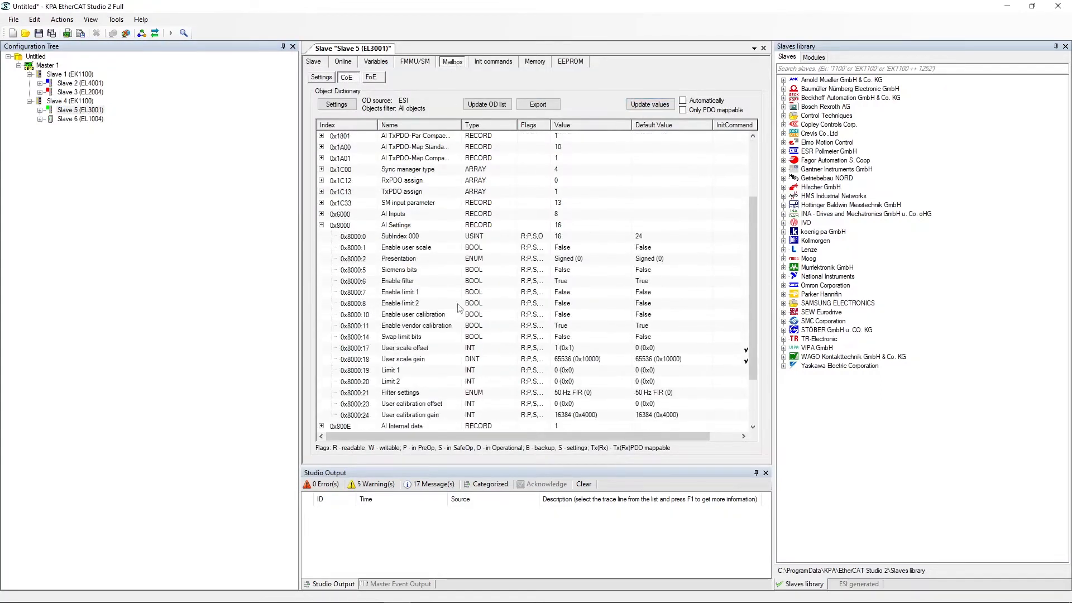
# Inspect the details of Slave 5's user-added init command for 0x8000:17
pyautogui.click(502, 63)
pyautogui.scroll(-10, 497, 240)
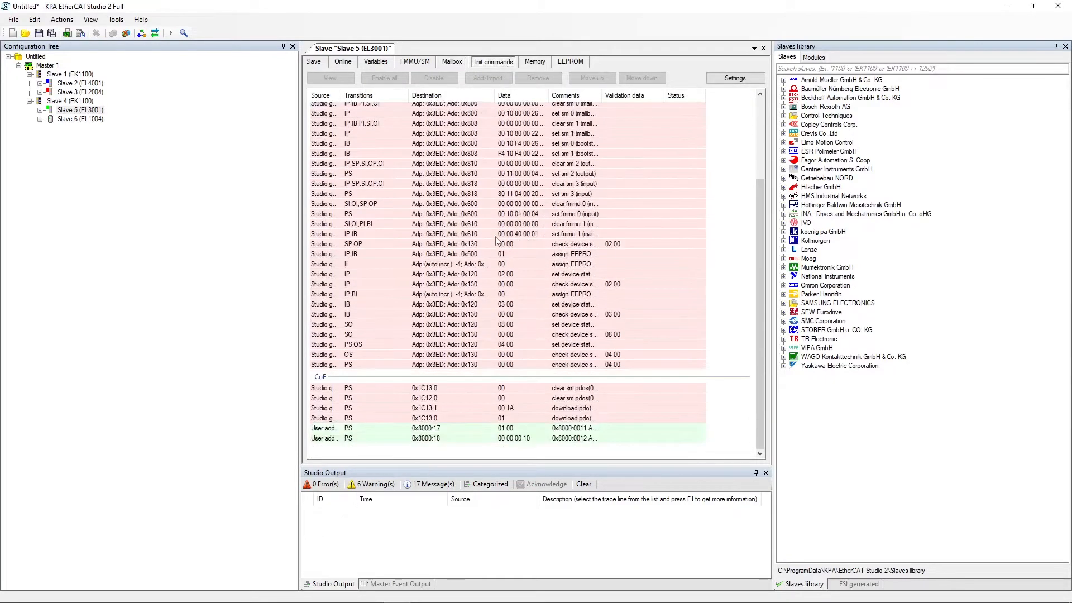
pyautogui.doubleClick(426, 428)
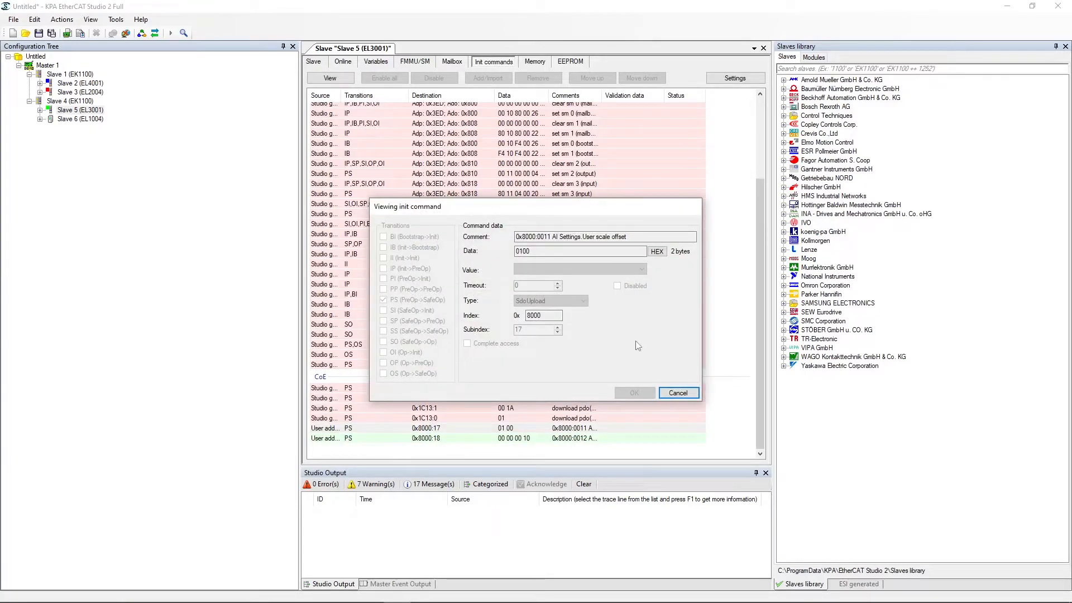
pyautogui.click(682, 394)
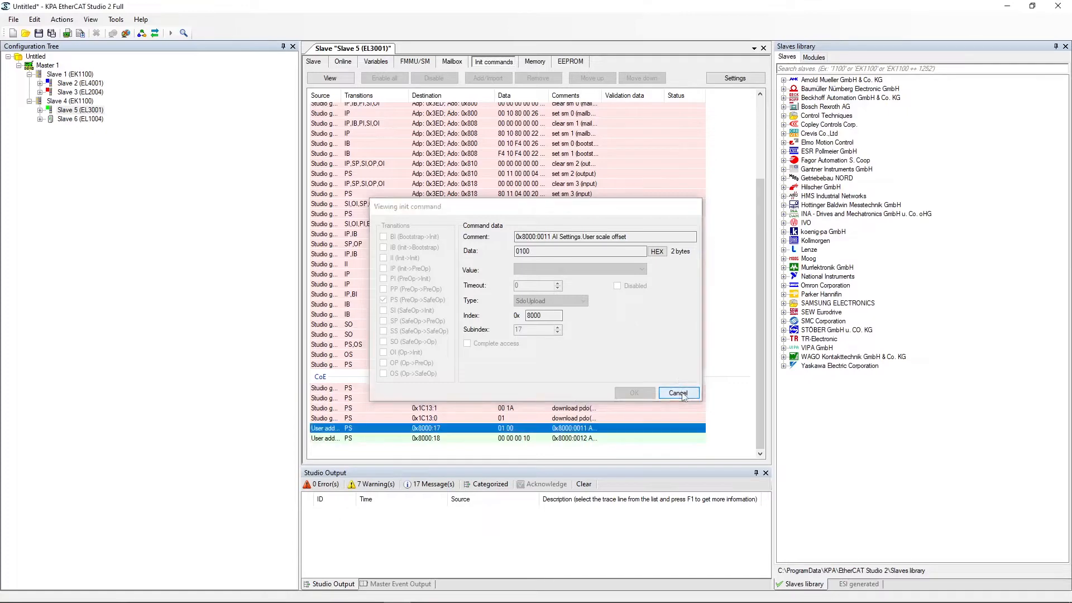
# Switch Master 1 to the Safe-Operational state
pyautogui.click(48, 65)
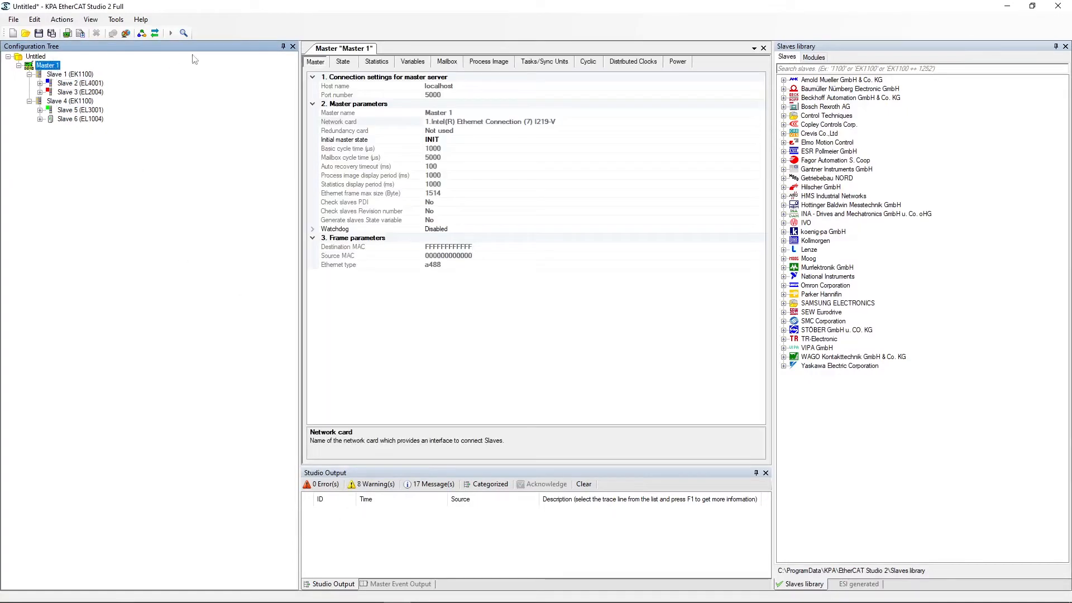
pyautogui.click(342, 62)
pyautogui.click(737, 124)
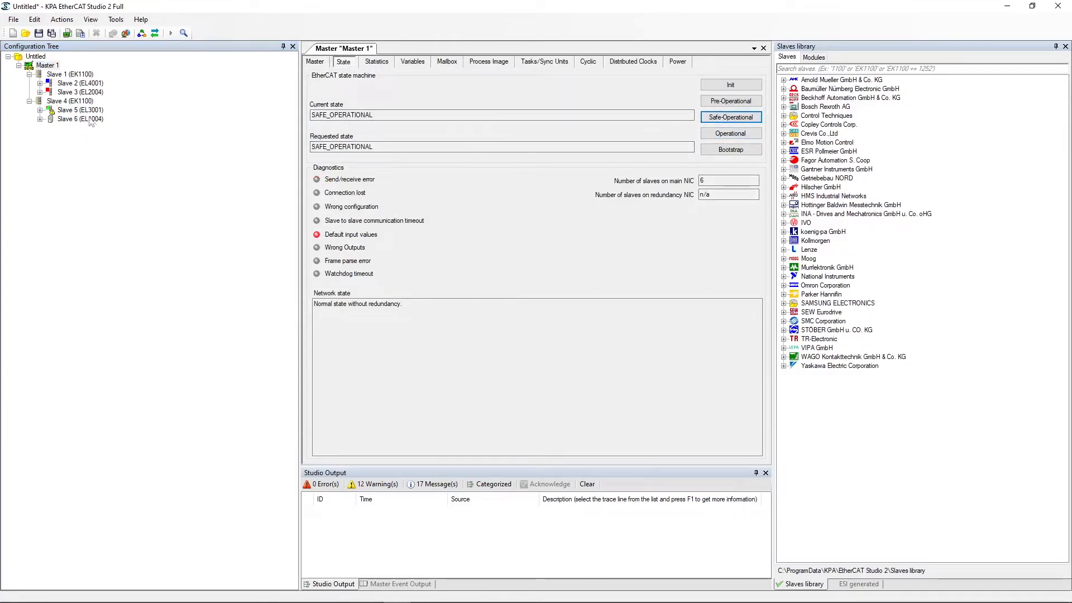
# Check Slave 5's AI Settings values in the object dictionary and the status of its user-added init commands
pyautogui.click(72, 110)
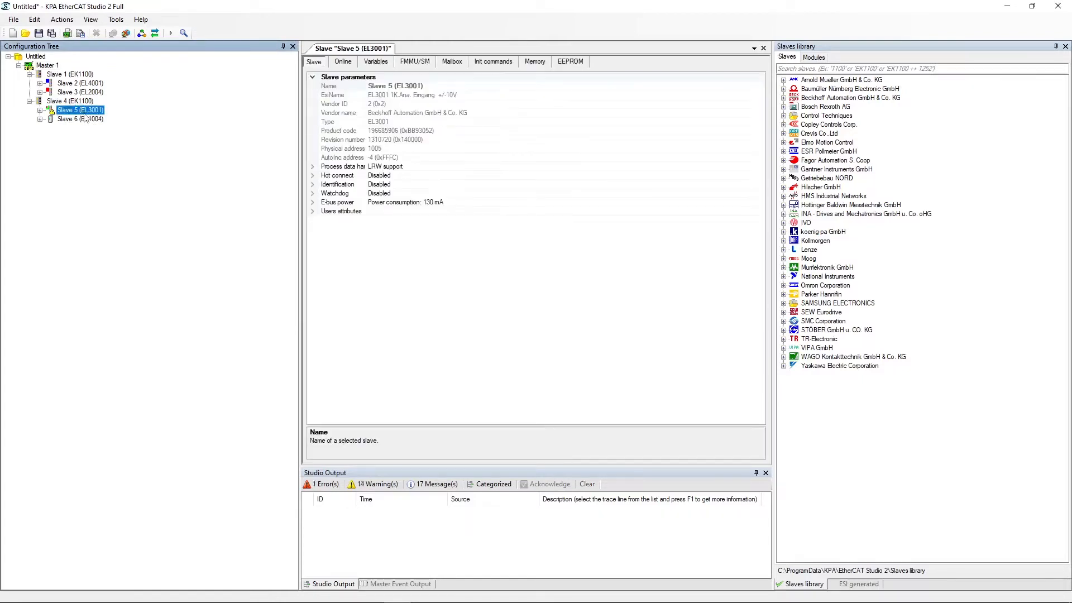
pyautogui.click(447, 61)
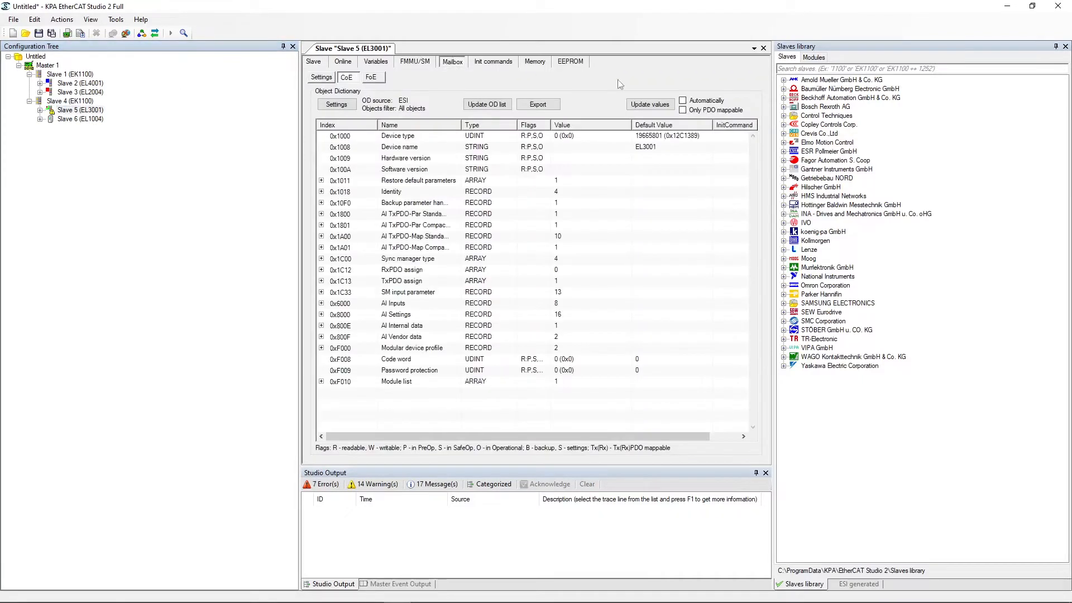
pyautogui.click(321, 314)
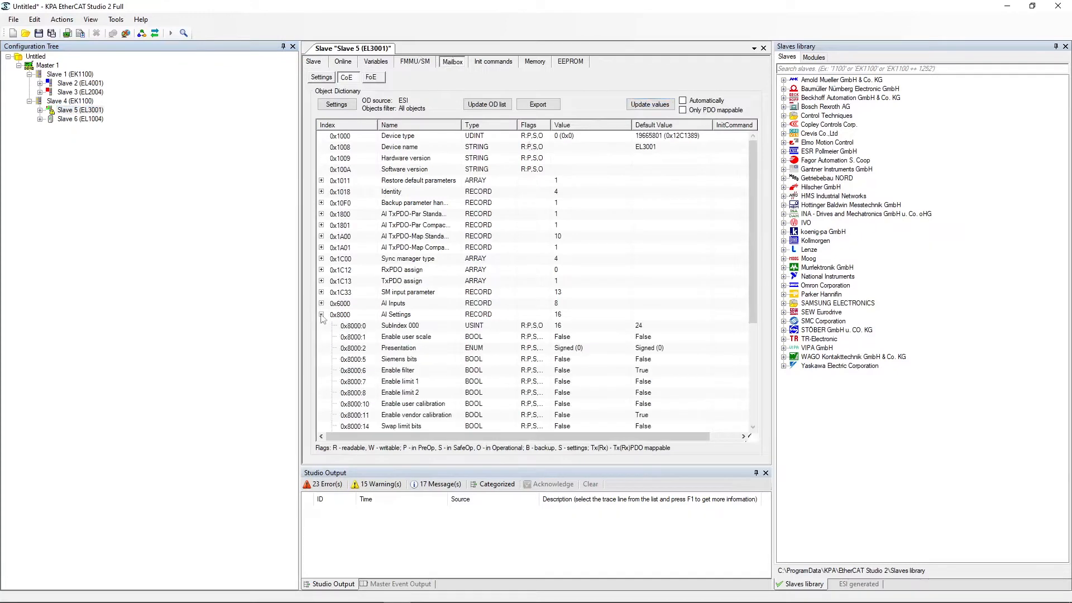
pyautogui.scroll(-2, 356, 310)
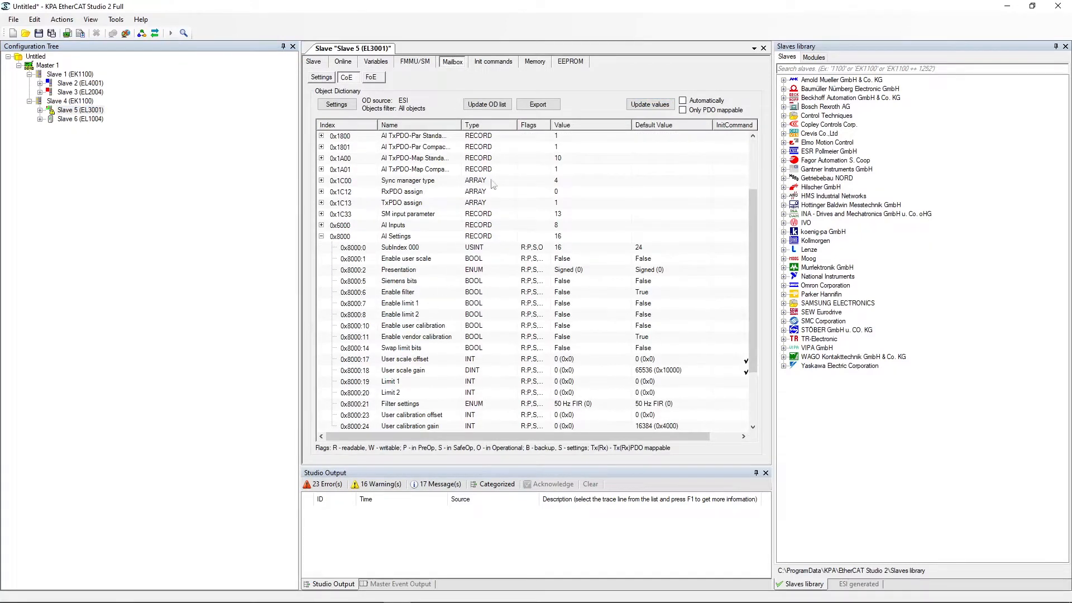
pyautogui.click(494, 63)
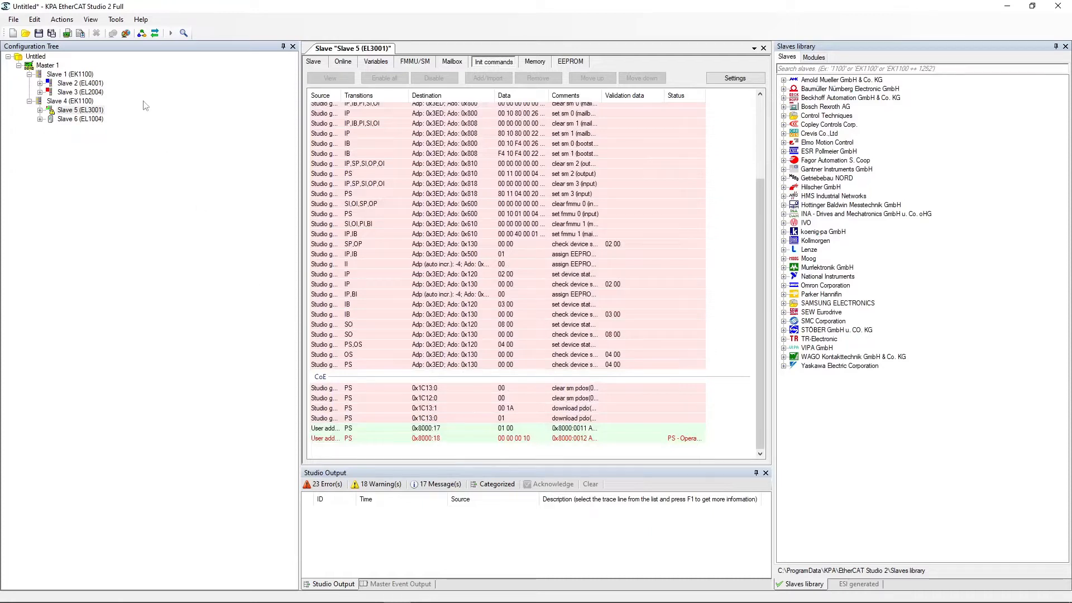
# Detach Master 1 and stop the running master
pyautogui.click(48, 65)
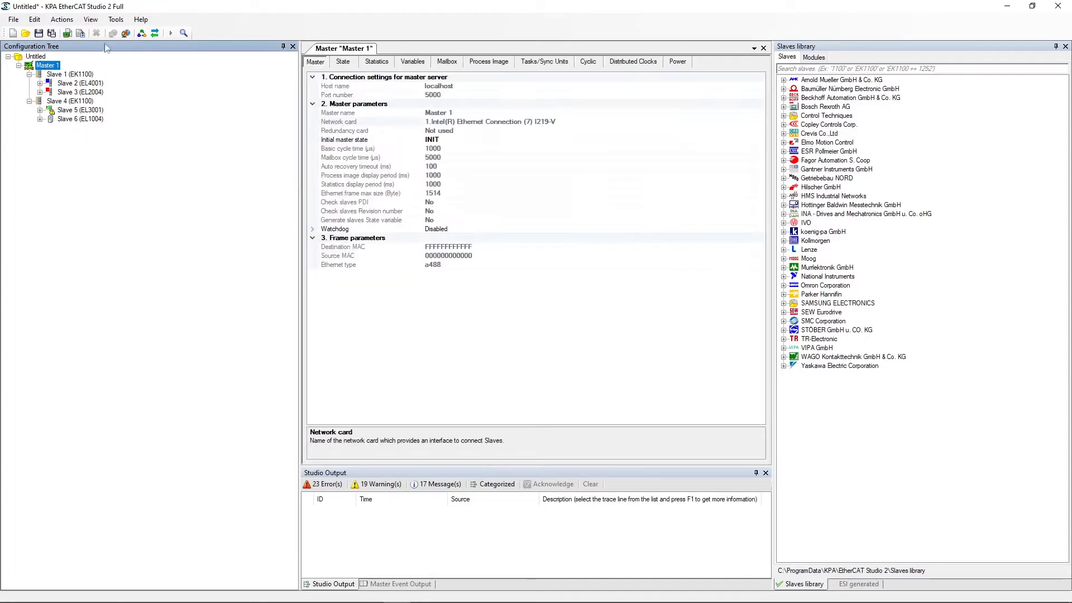
pyautogui.click(126, 34)
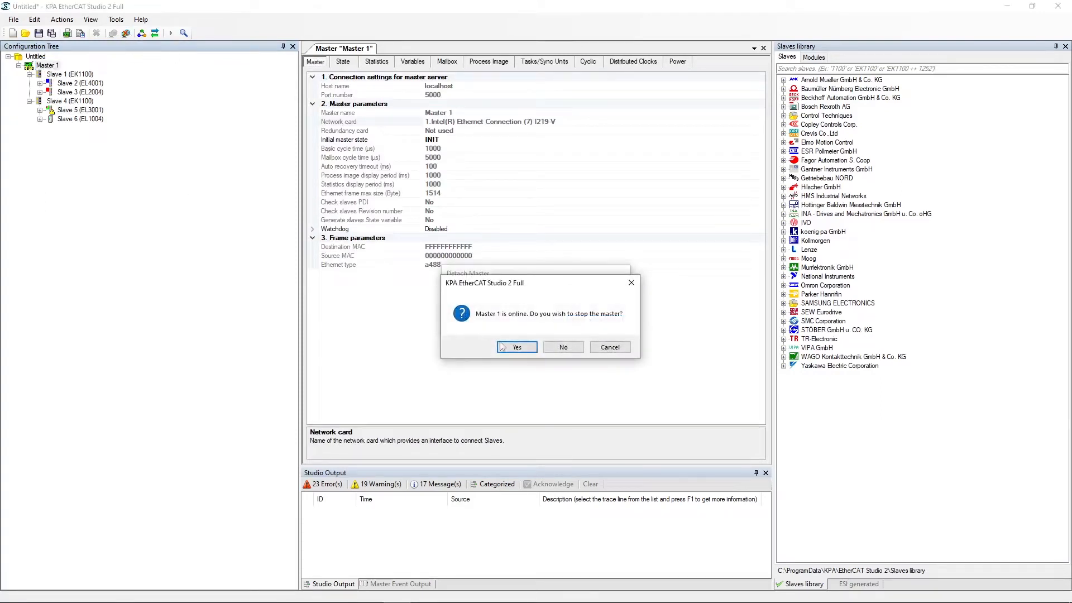
pyautogui.click(499, 344)
# Edit Slave 5's User scale gain init command (0x8000:18) and set its data to 00000100
pyautogui.click(81, 110)
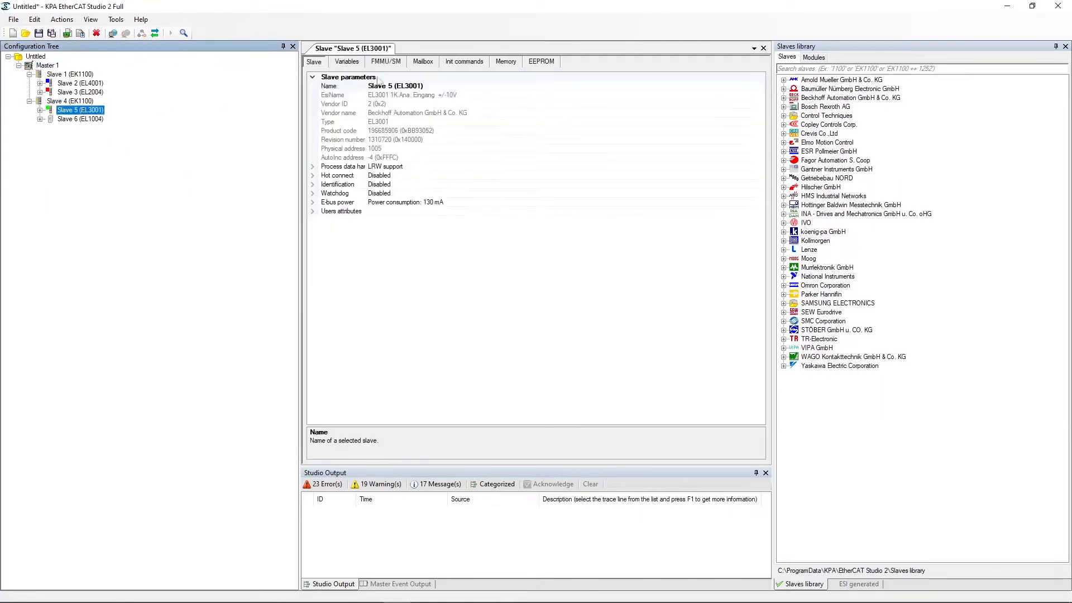
pyautogui.click(454, 63)
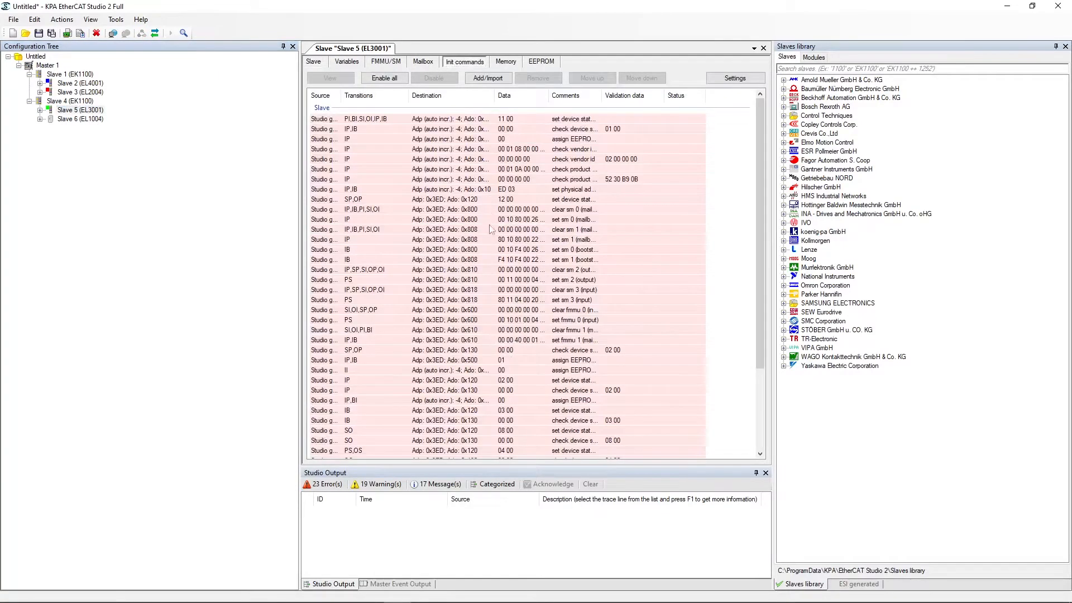
pyautogui.scroll(-5, 494, 234)
pyautogui.doubleClick(450, 438)
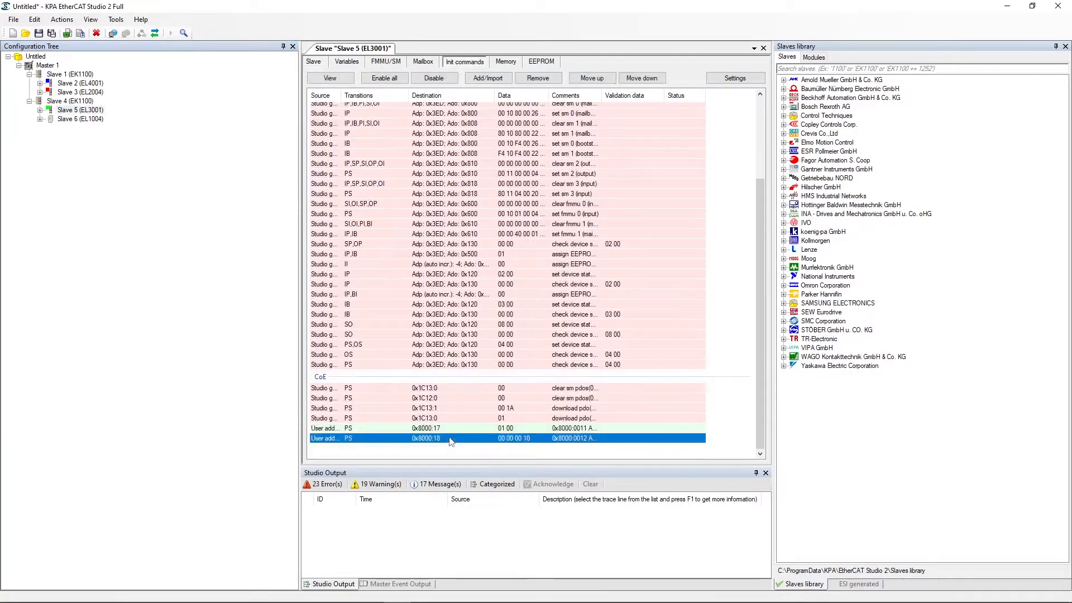
pyautogui.click(535, 251)
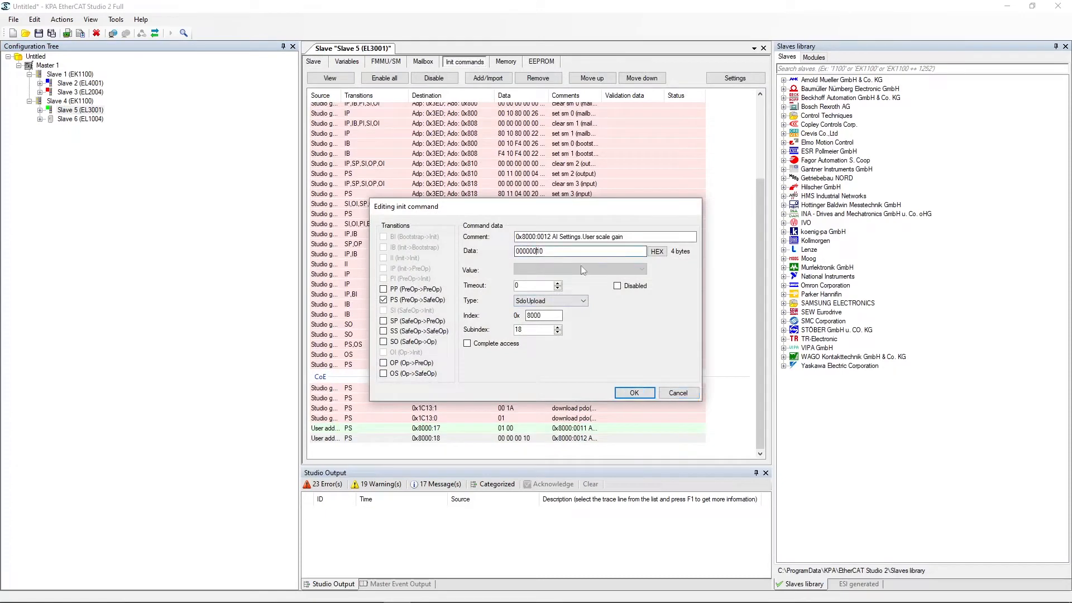
pyautogui.press('BackSpace')
pyautogui.click(635, 393)
pyautogui.click(172, 378)
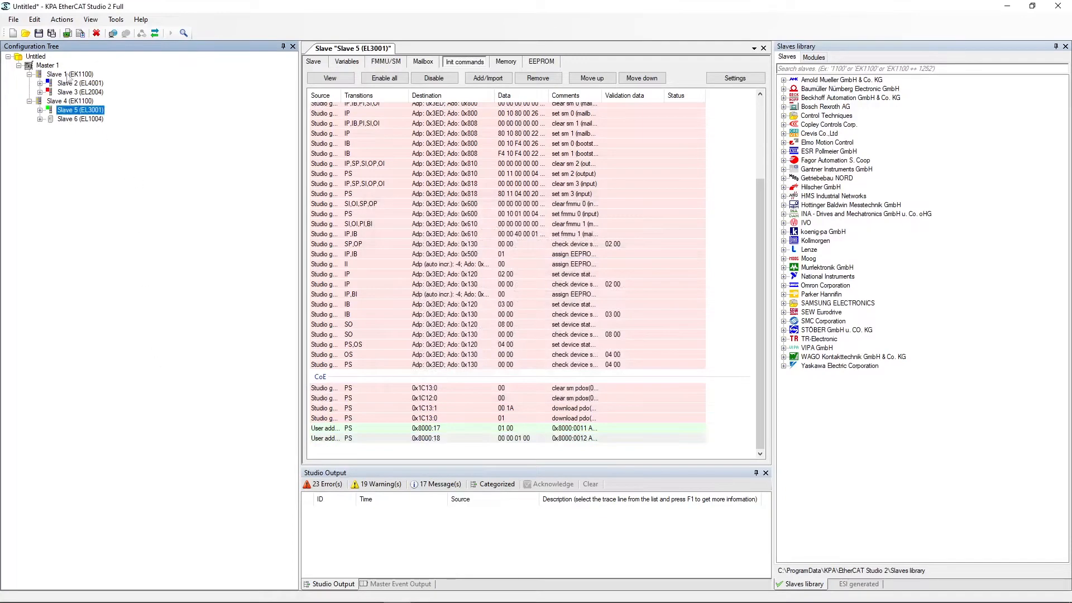
# Attach Master 1 and bring it through Pre-Operational to the Safe-Operational state
pyautogui.click(47, 65)
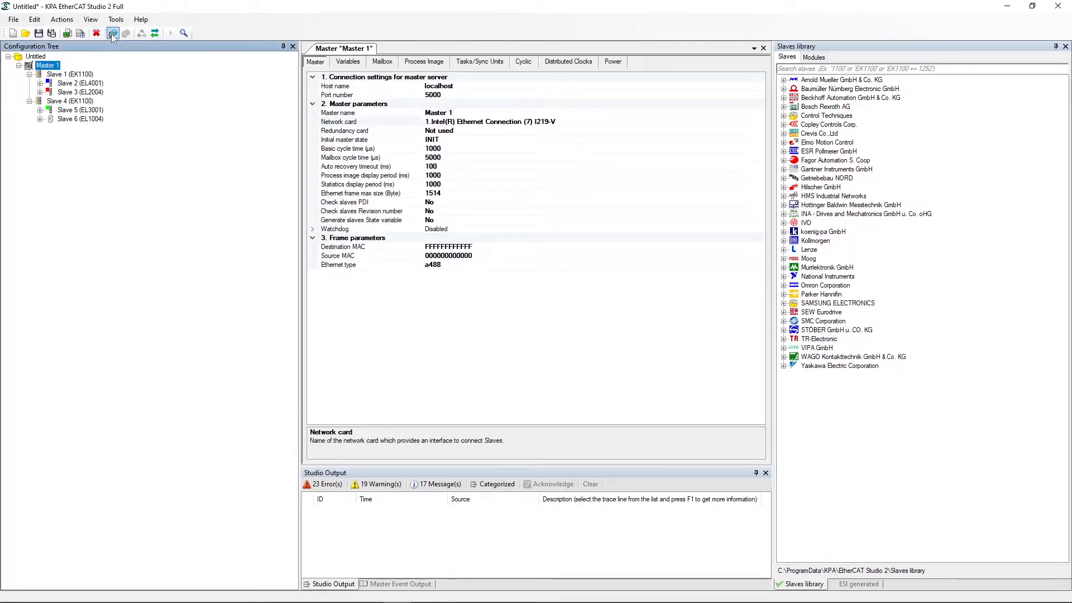
pyautogui.click(112, 34)
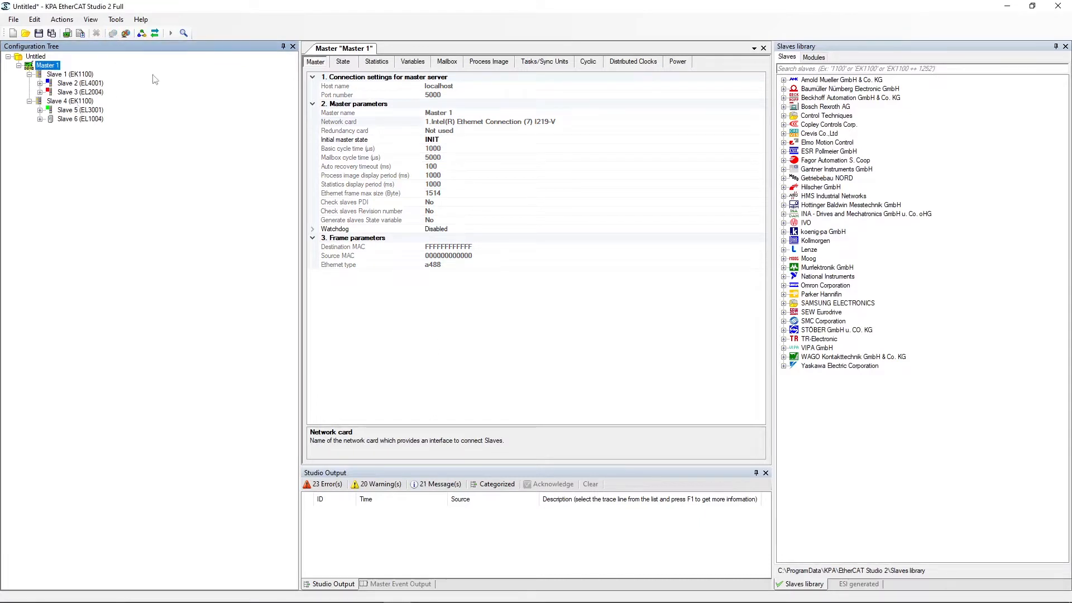
pyautogui.click(343, 61)
pyautogui.click(720, 101)
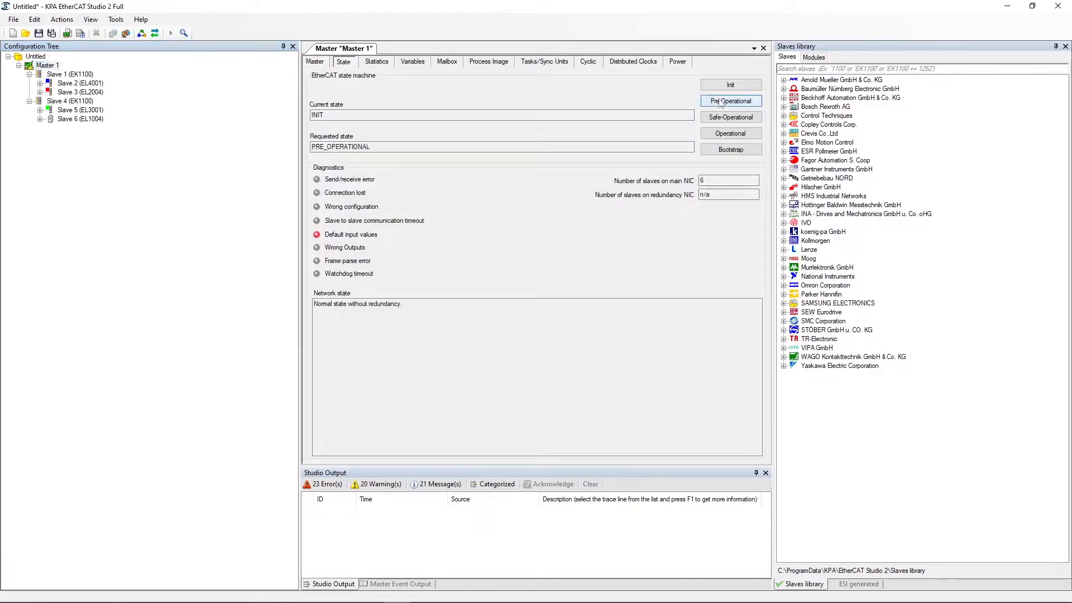
pyautogui.click(744, 119)
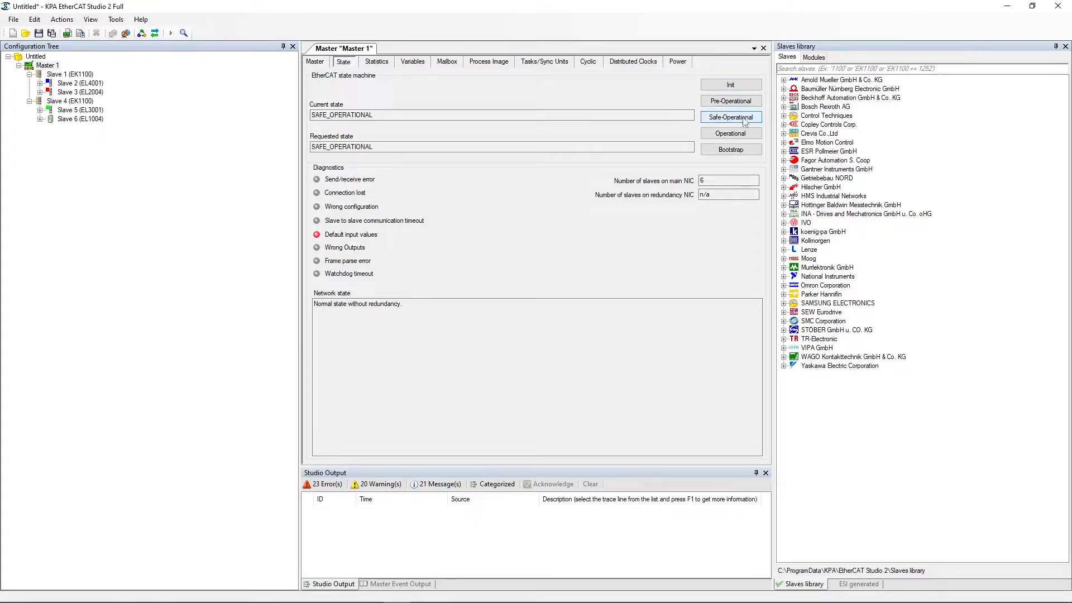
# Refresh Slave 5's AI Settings (0x8000) values in the CoE object dictionary and check its user-added init commands
pyautogui.click(73, 111)
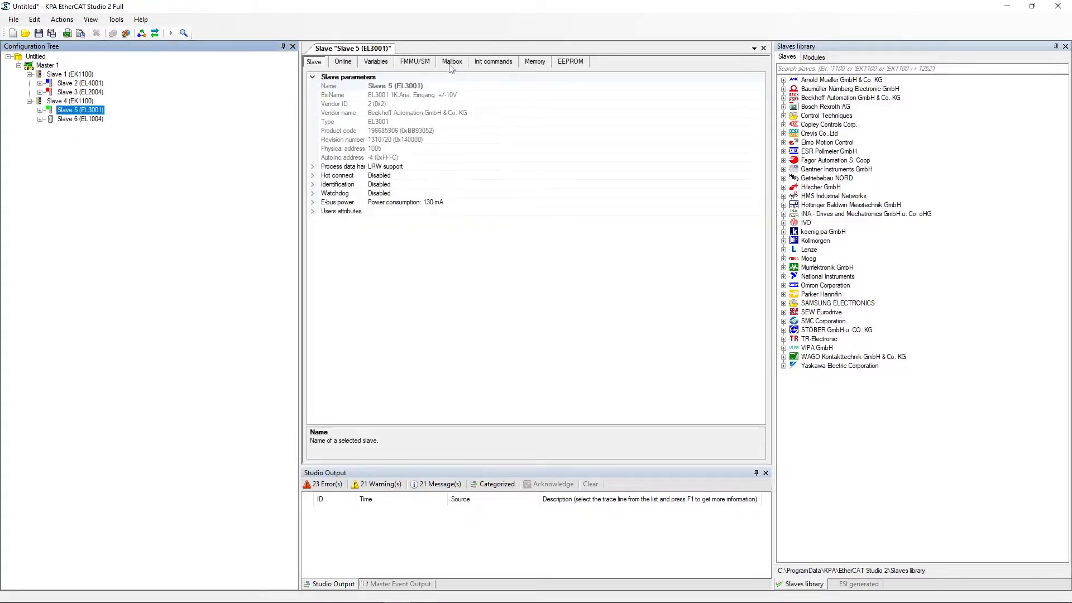
pyautogui.click(452, 62)
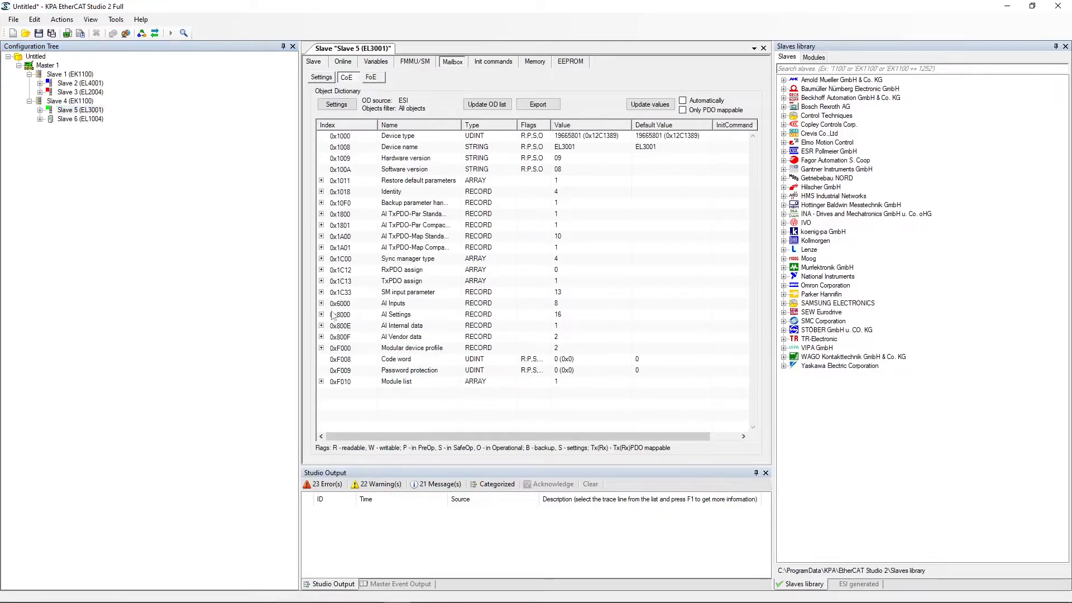
pyautogui.click(321, 314)
pyautogui.click(650, 105)
pyautogui.scroll(-2, 610, 208)
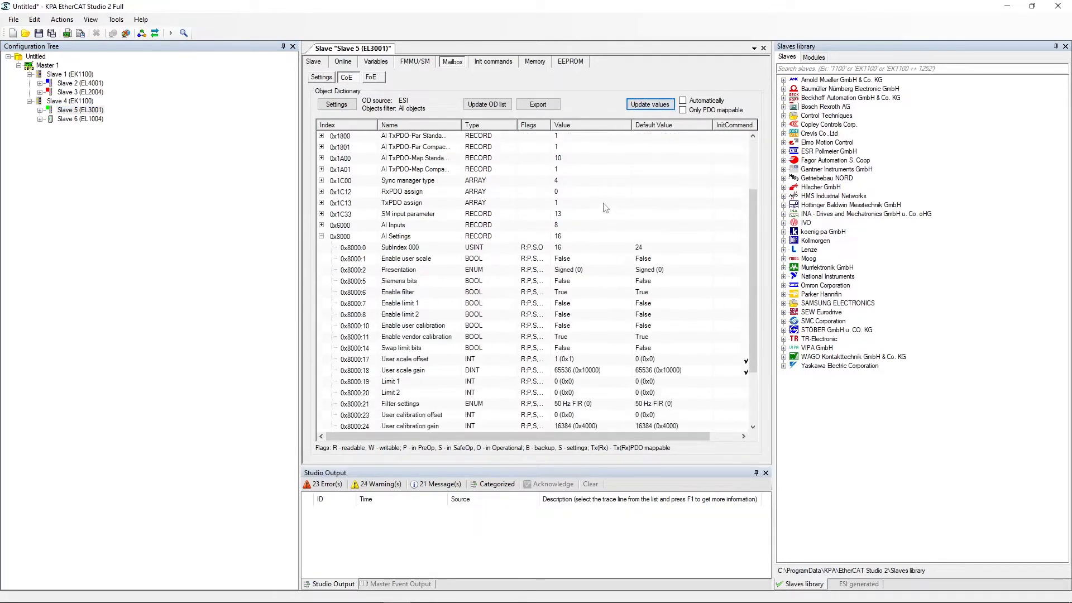
pyautogui.click(477, 61)
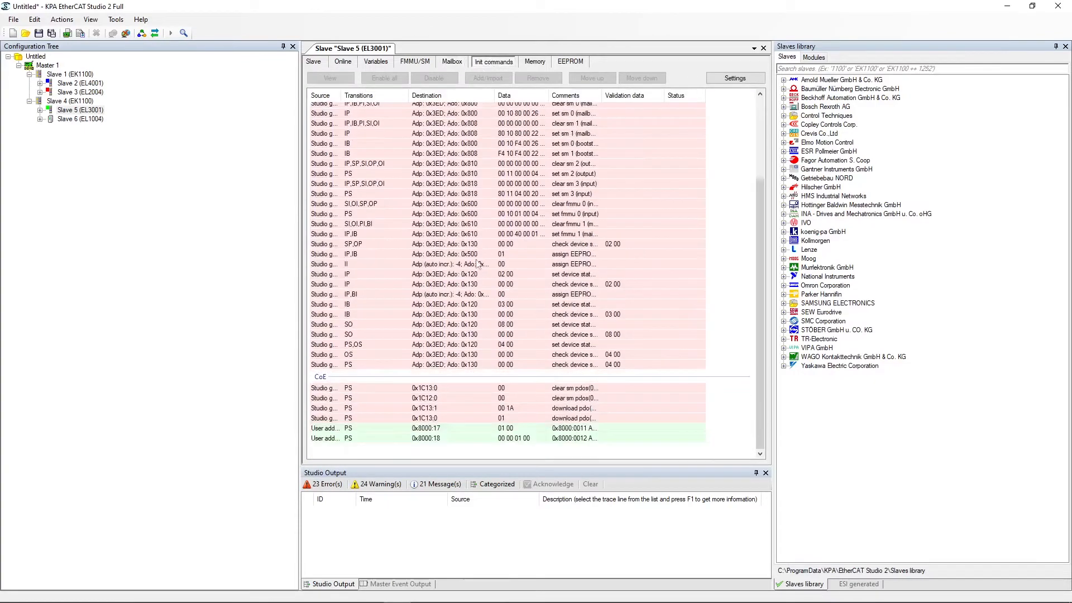
# Detach Master 1 and stop the running master
pyautogui.click(47, 65)
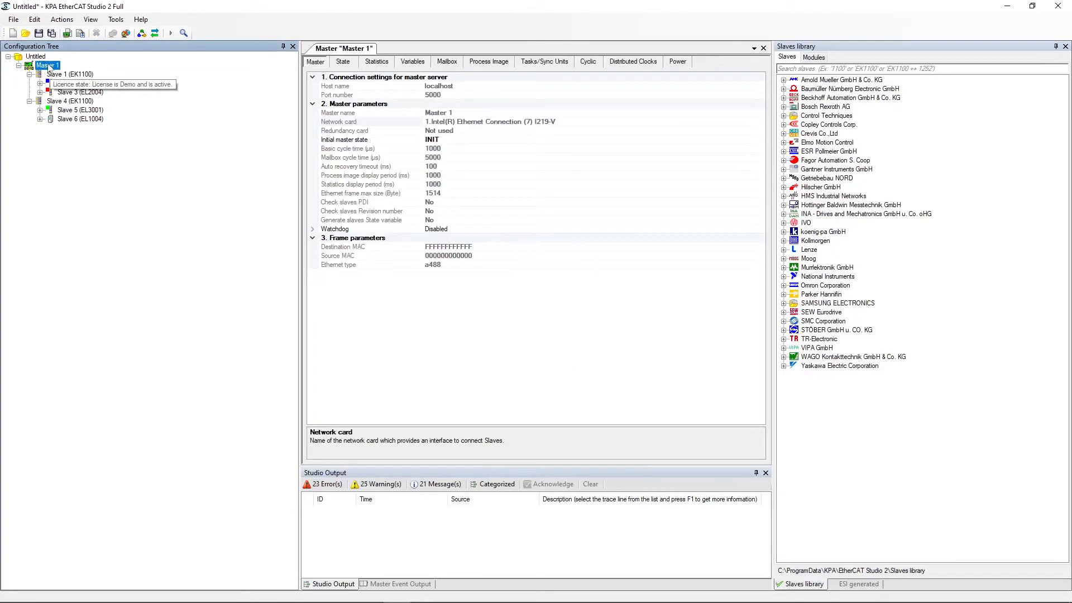
pyautogui.click(126, 33)
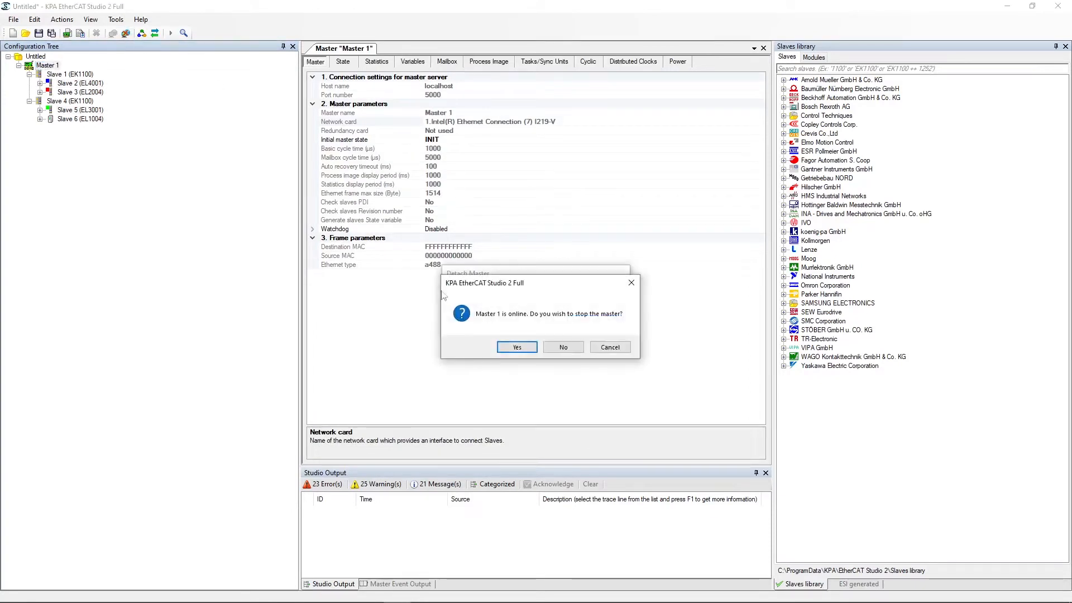
pyautogui.click(517, 347)
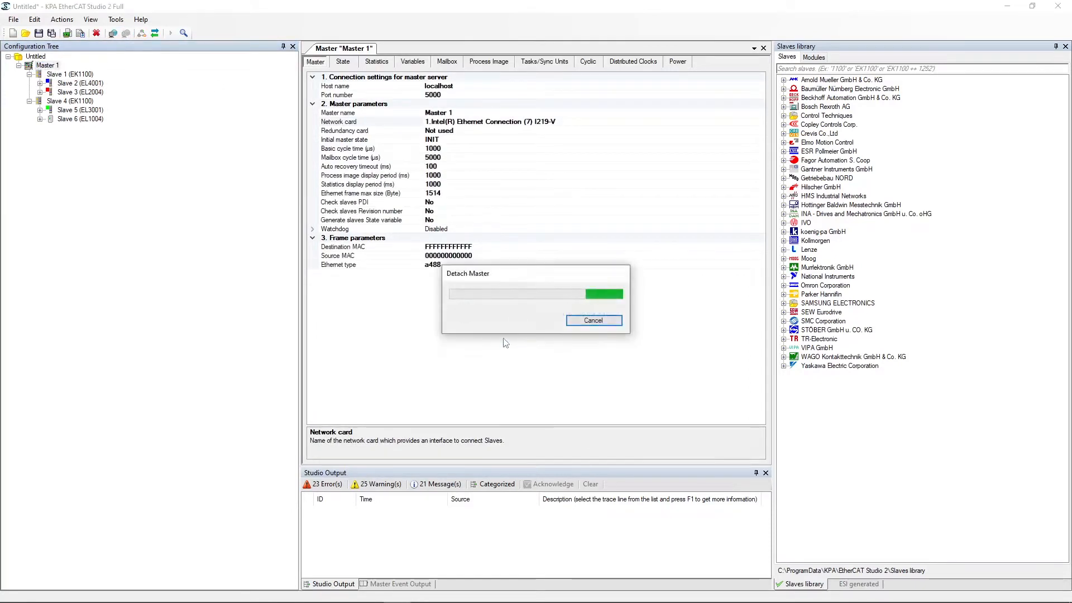
# Remove the init commands for User scale offset (0x8000:17) and User scale gain (0x8000:18) from Slave 5's object dictionary
pyautogui.click(94, 111)
pyautogui.click(423, 62)
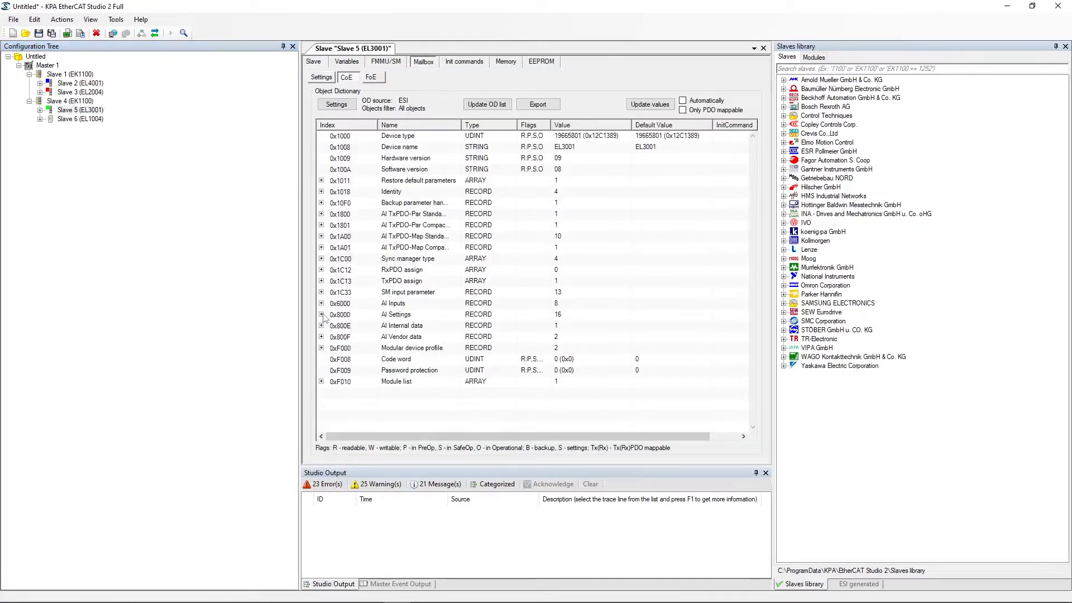
pyautogui.click(322, 314)
pyautogui.scroll(-3, 399, 309)
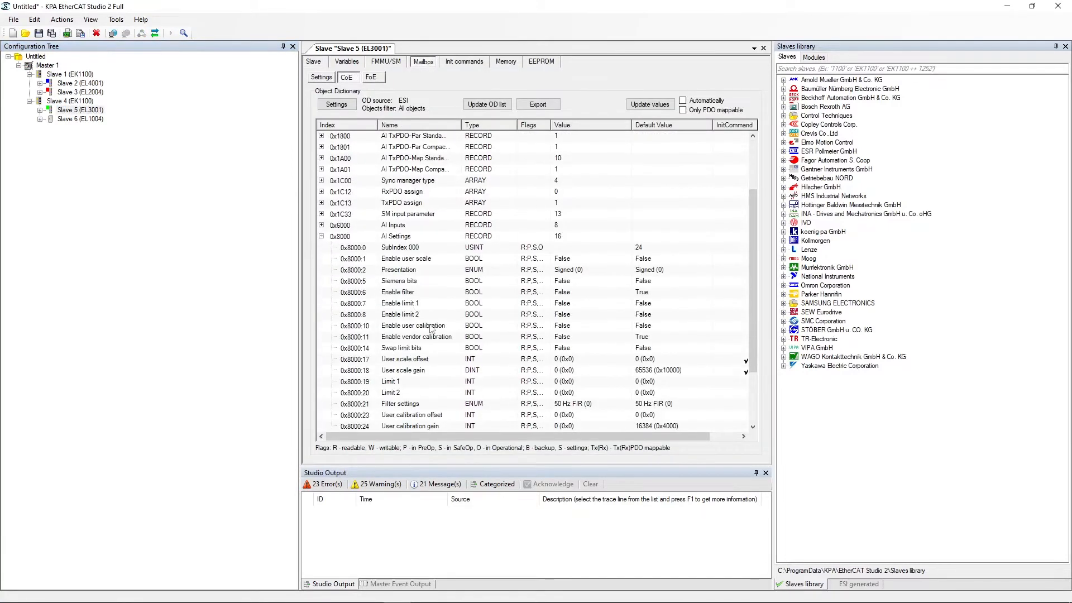
pyautogui.click(437, 362)
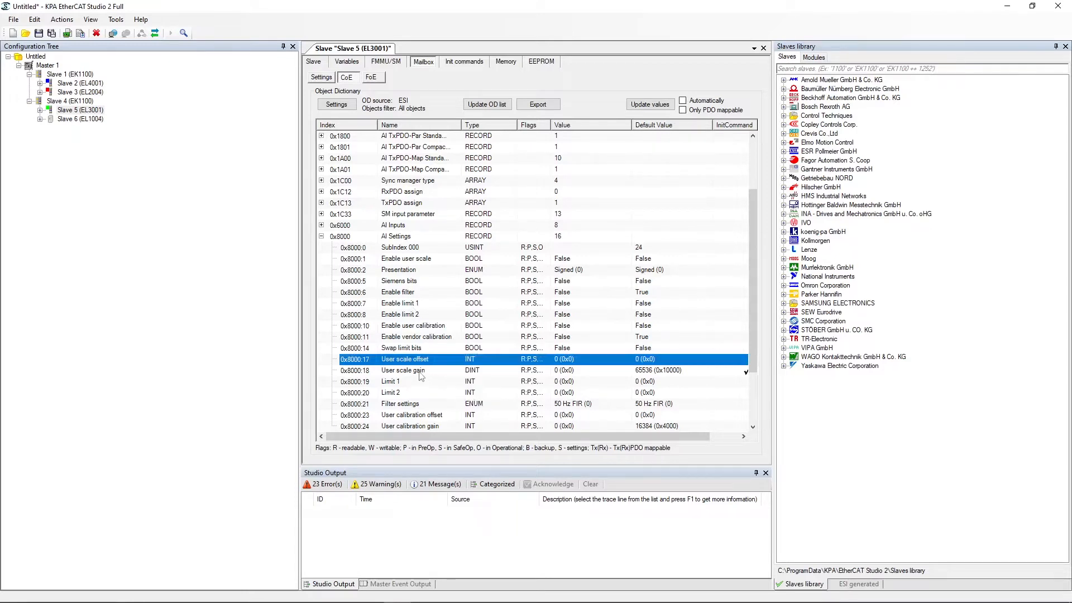
pyautogui.rightClick(421, 375)
pyautogui.click(462, 416)
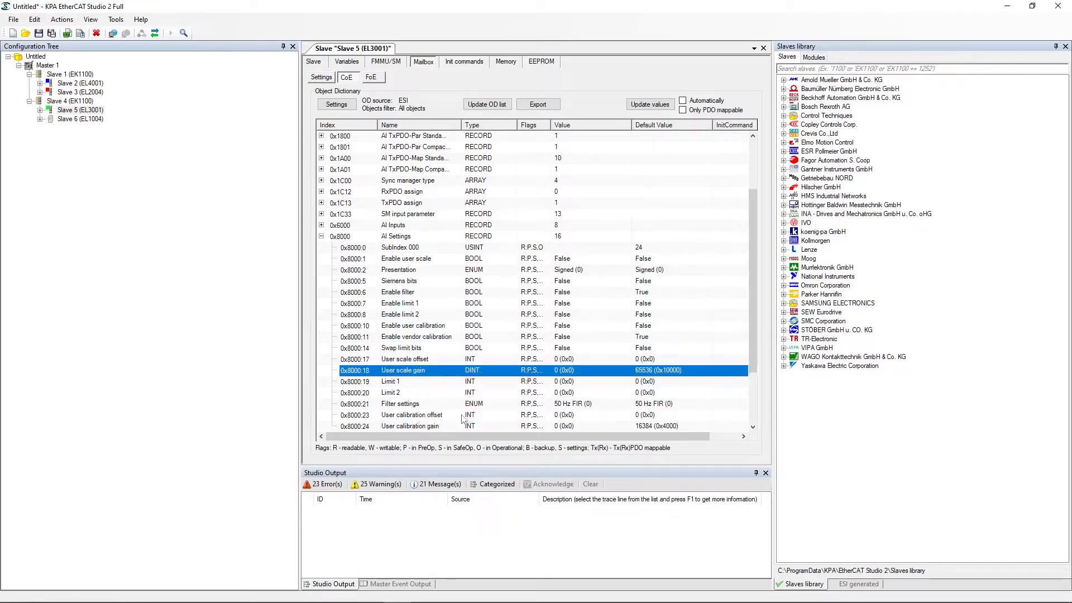
pyautogui.click(196, 318)
pyautogui.click(314, 62)
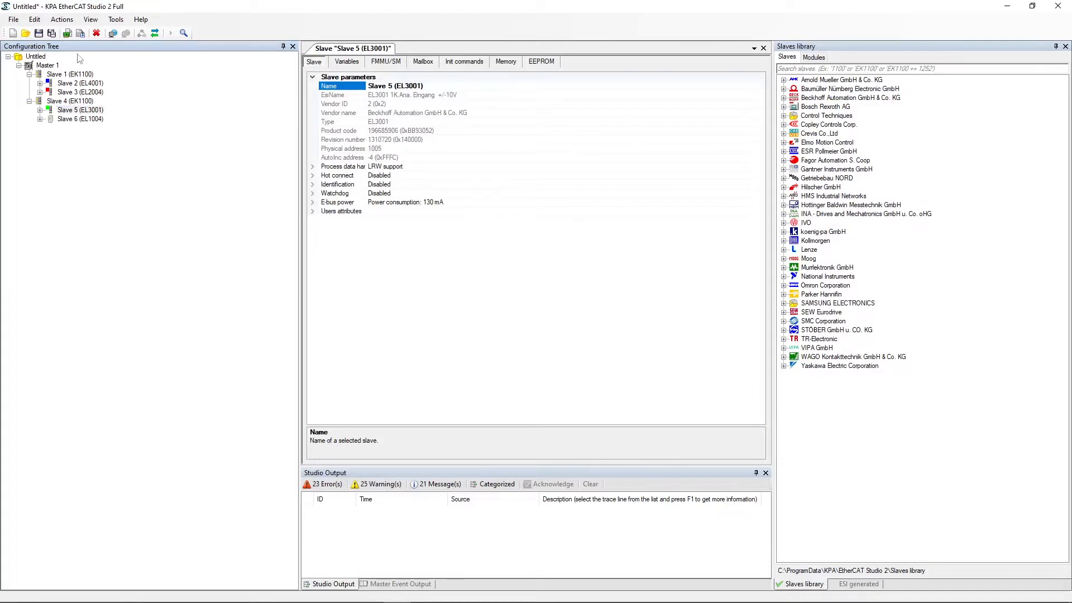
# Examine the PDO assignments of Slave 7's (KPA PCI AT) sync managers and its process data in the configuration tree
pyautogui.click(47, 65)
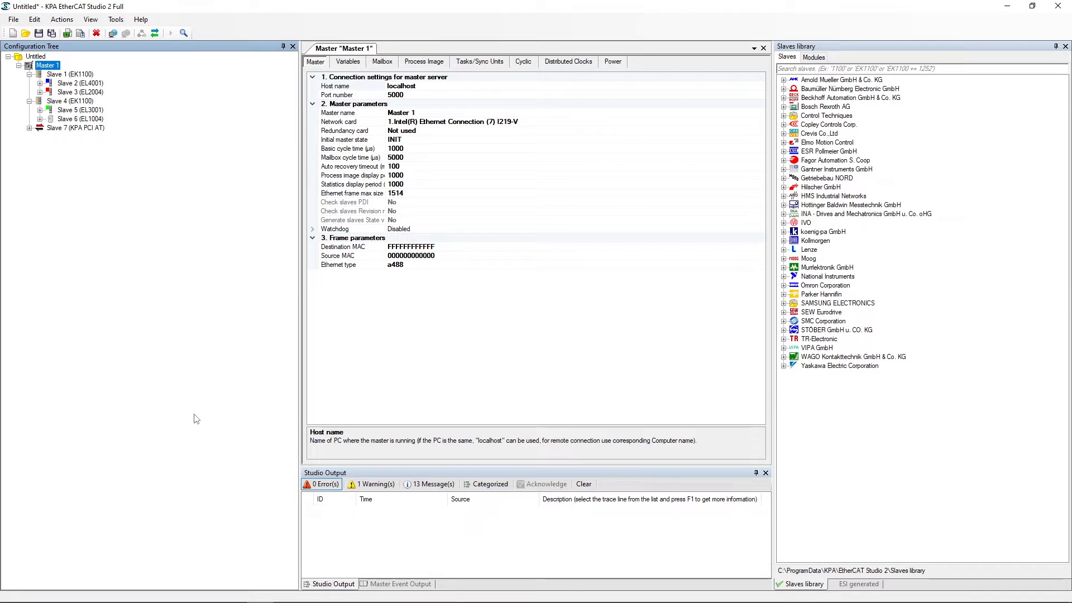
pyautogui.click(80, 128)
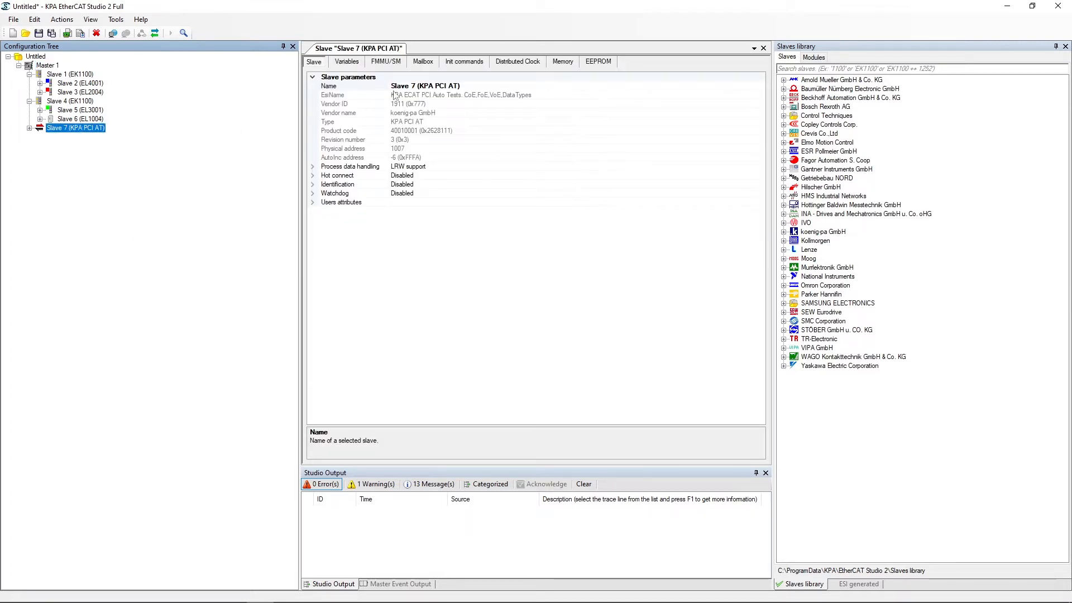
pyautogui.click(395, 65)
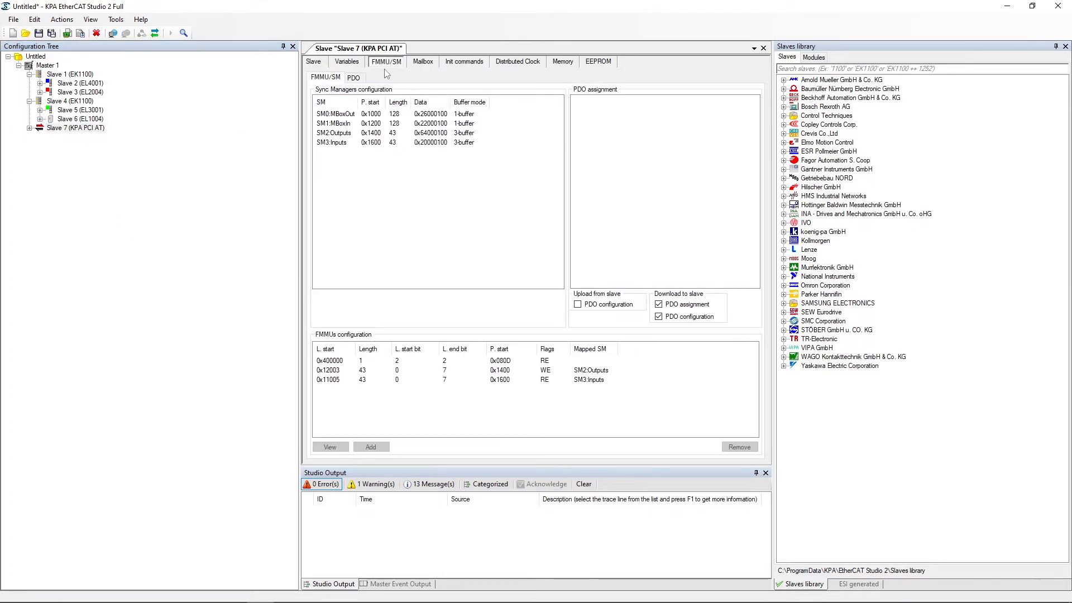
pyautogui.click(354, 115)
pyautogui.click(354, 124)
pyautogui.click(351, 133)
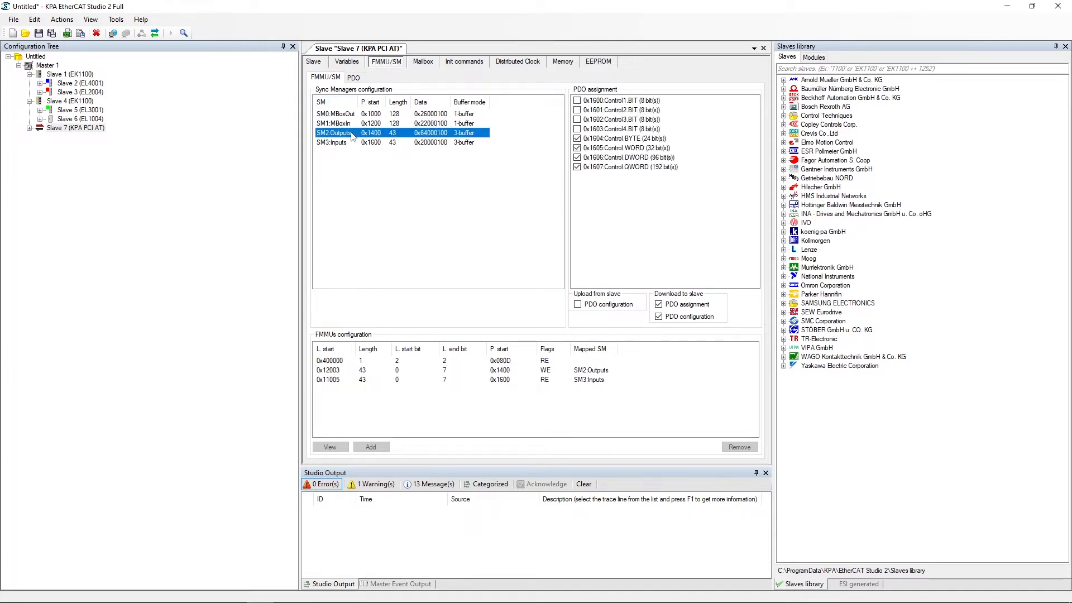
pyautogui.click(351, 143)
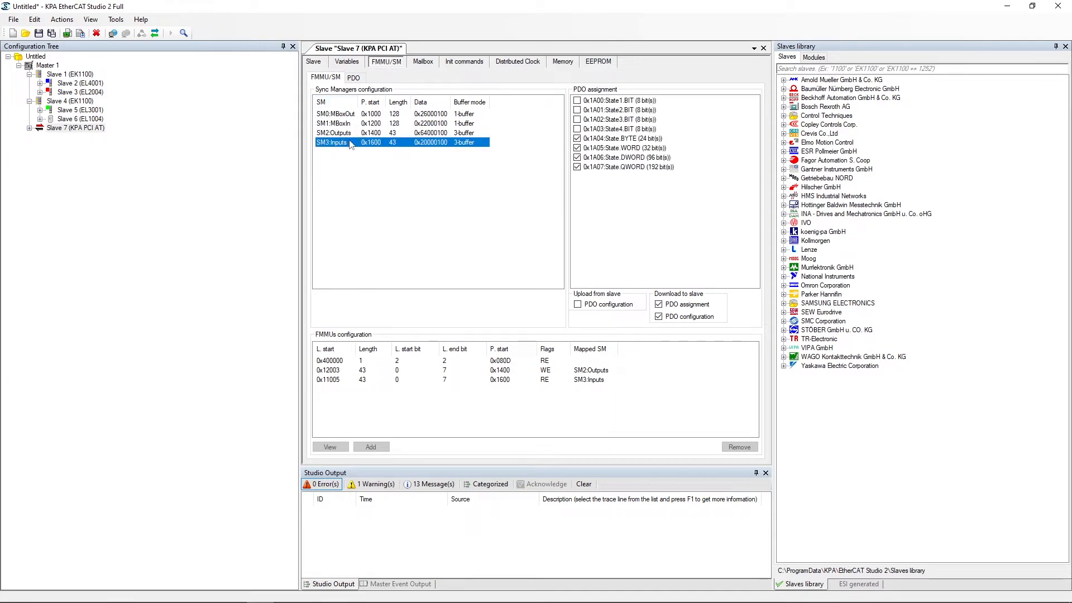
pyautogui.click(29, 129)
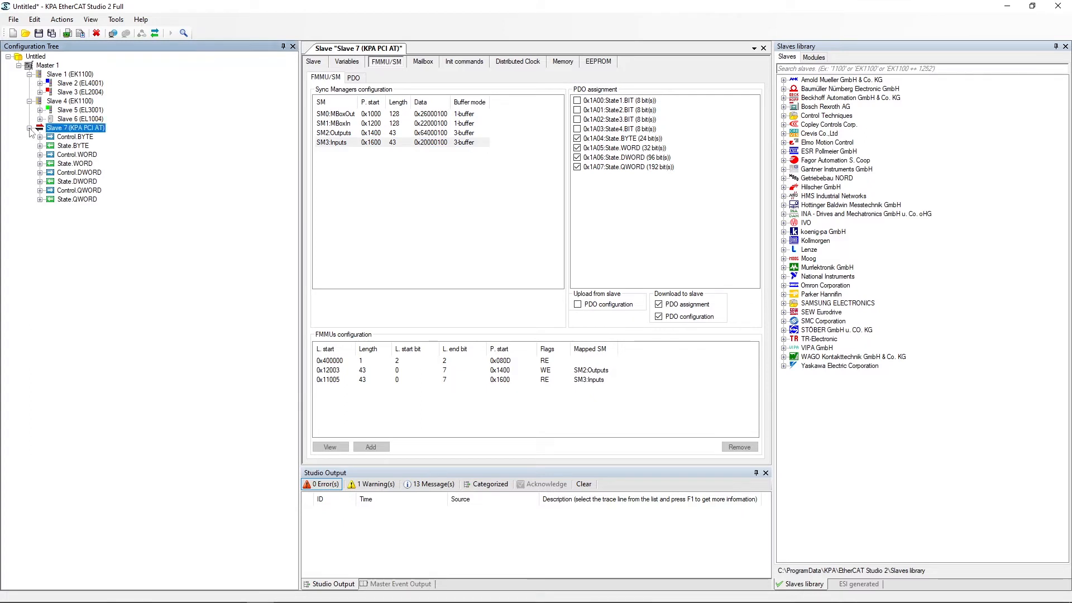
# Unassign the PDOs 0x1604, 0x1605, 0x1606 and 0x1607 from Slave 7's SM2:Outputs sync manager
pyautogui.click(385, 133)
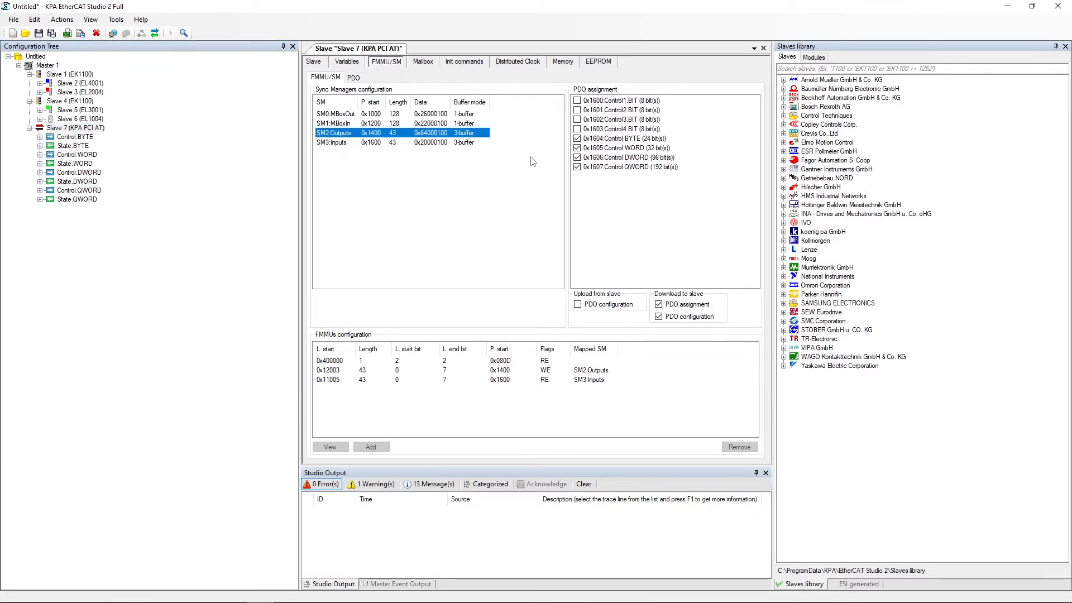
pyautogui.click(577, 139)
pyautogui.click(577, 148)
pyautogui.click(577, 157)
pyautogui.click(577, 167)
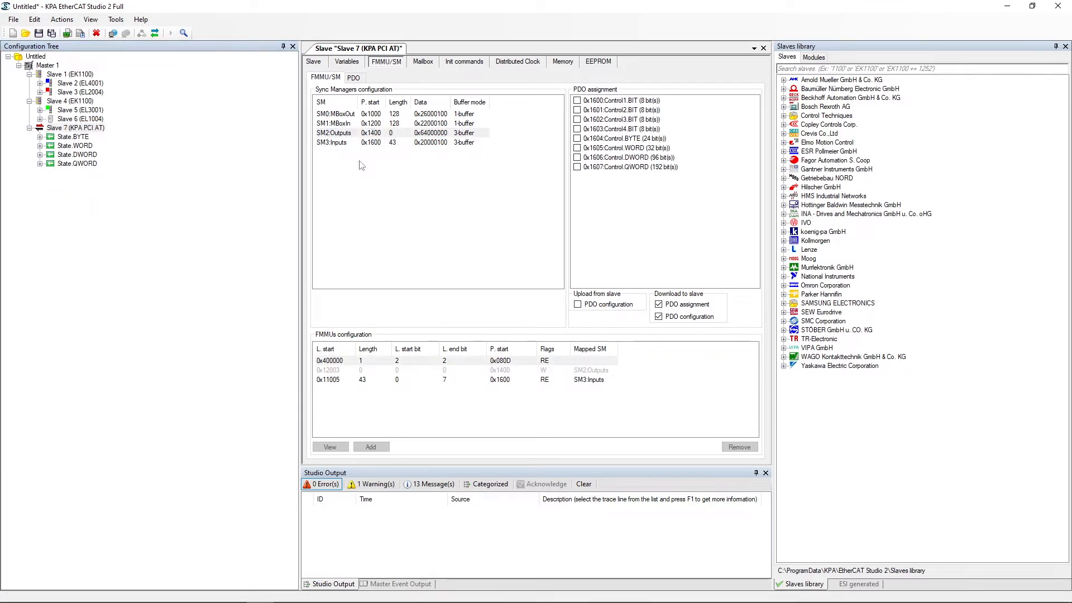
# Unassign the PDOs 0x1A04, 0x1A05, 0x1A06 and 0x1A07 from Slave 7's SM3:Inputs sync manager
pyautogui.click(366, 143)
pyautogui.click(577, 138)
pyautogui.click(577, 148)
pyautogui.click(577, 157)
pyautogui.click(577, 167)
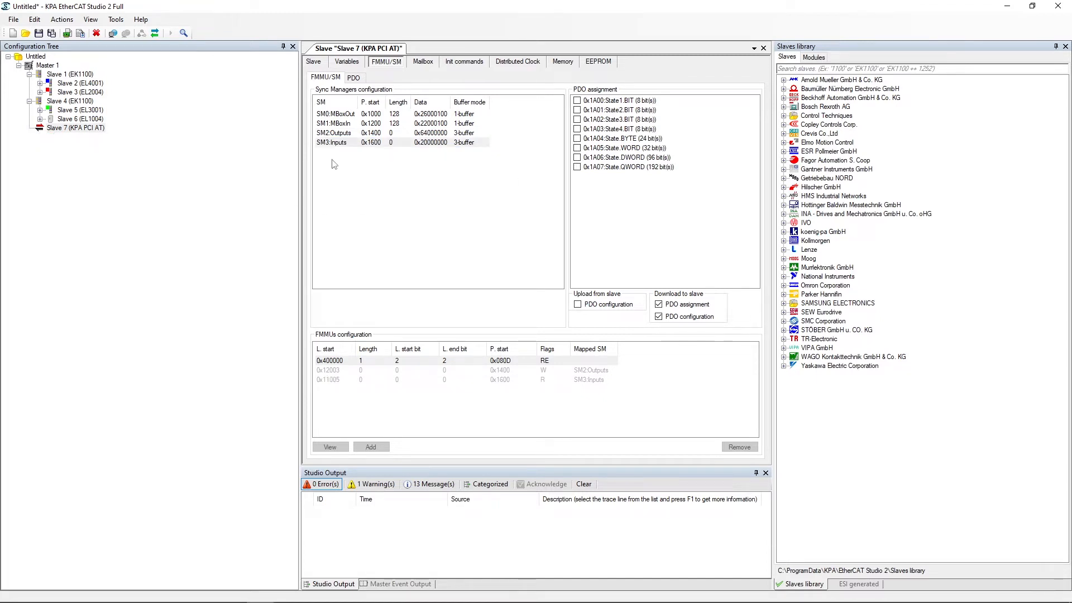
# Assign the PDO 0x1607 (Control.QWORD) to Slave 7's SM2:Outputs sync manager
pyautogui.click(354, 134)
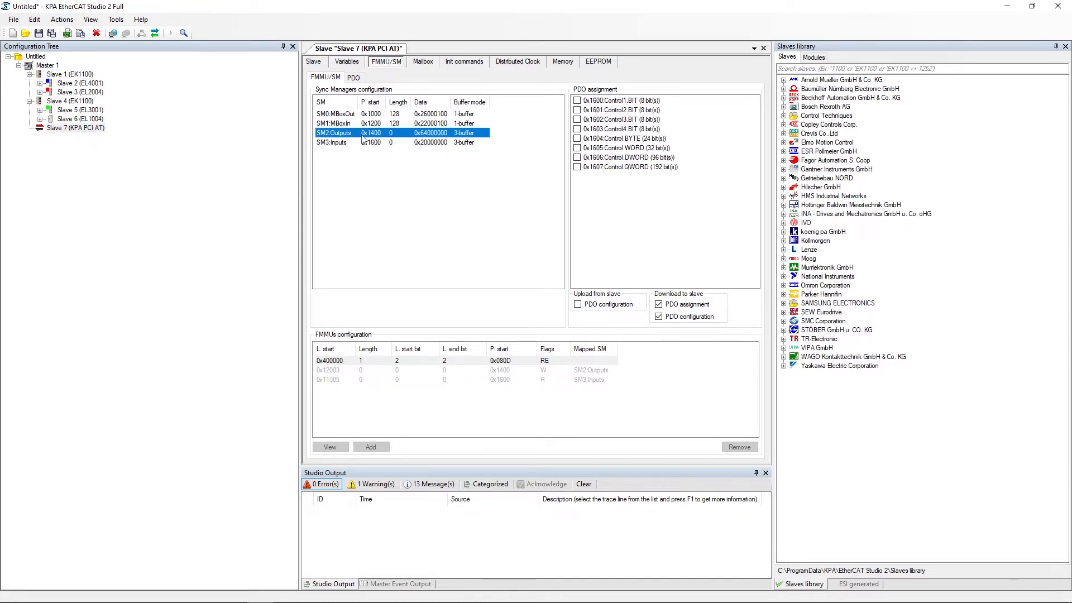
pyautogui.click(577, 167)
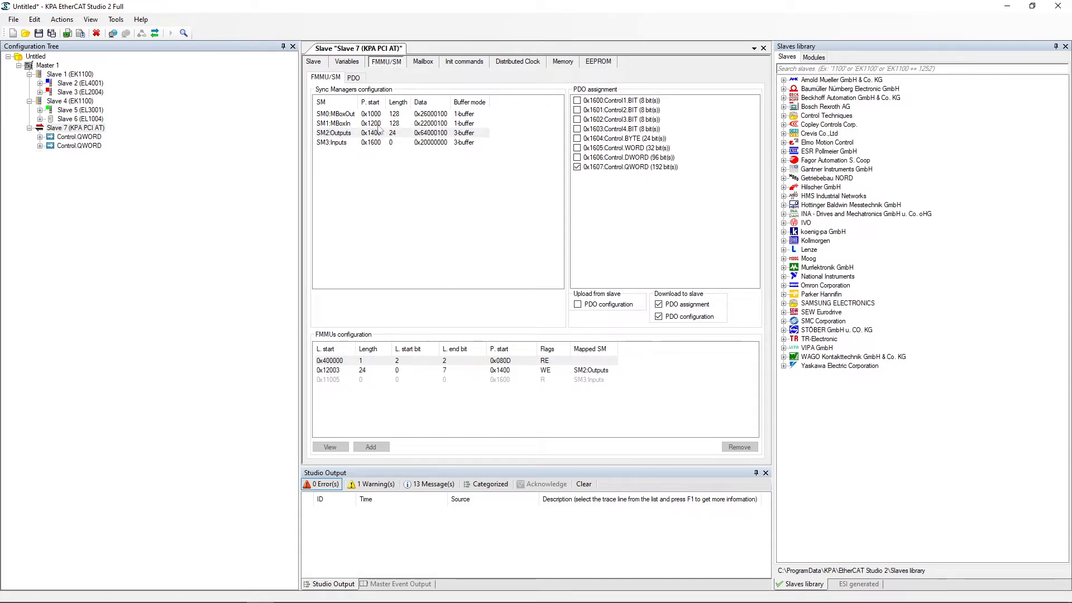
# Add a PDO entry named New Content to PDO 0x1607 with type INT, index 6000 and subindex 2
pyautogui.click(354, 78)
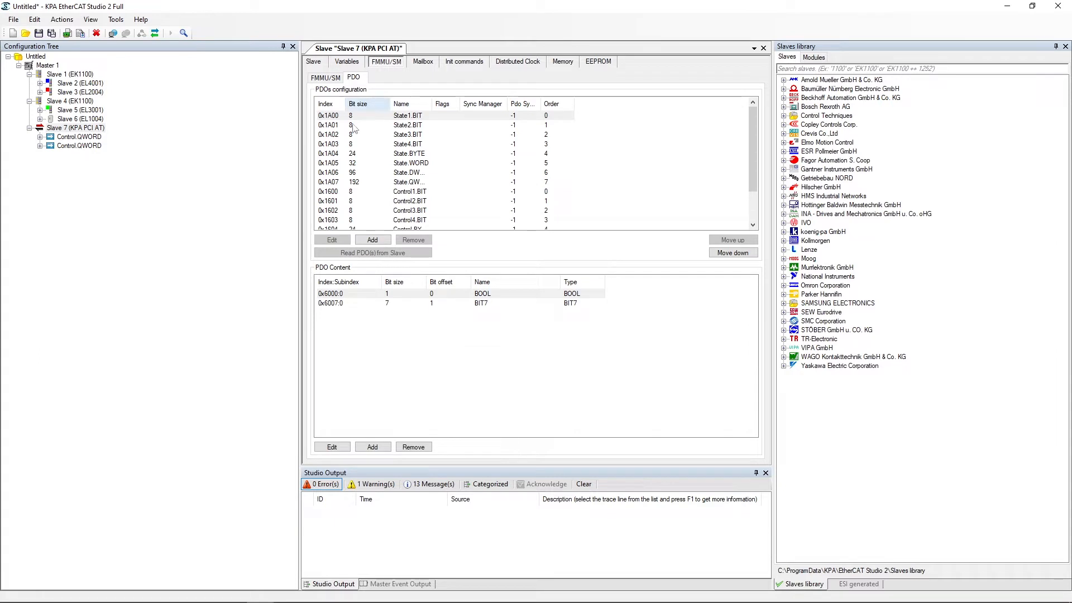
pyautogui.scroll(-2, 375, 171)
pyautogui.click(362, 220)
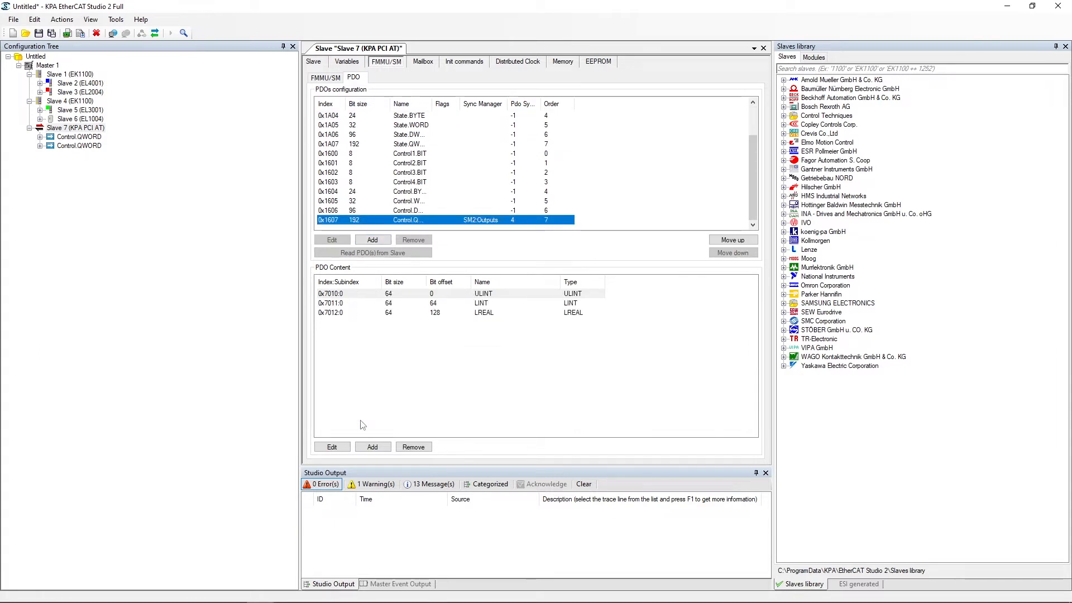
pyautogui.click(362, 446)
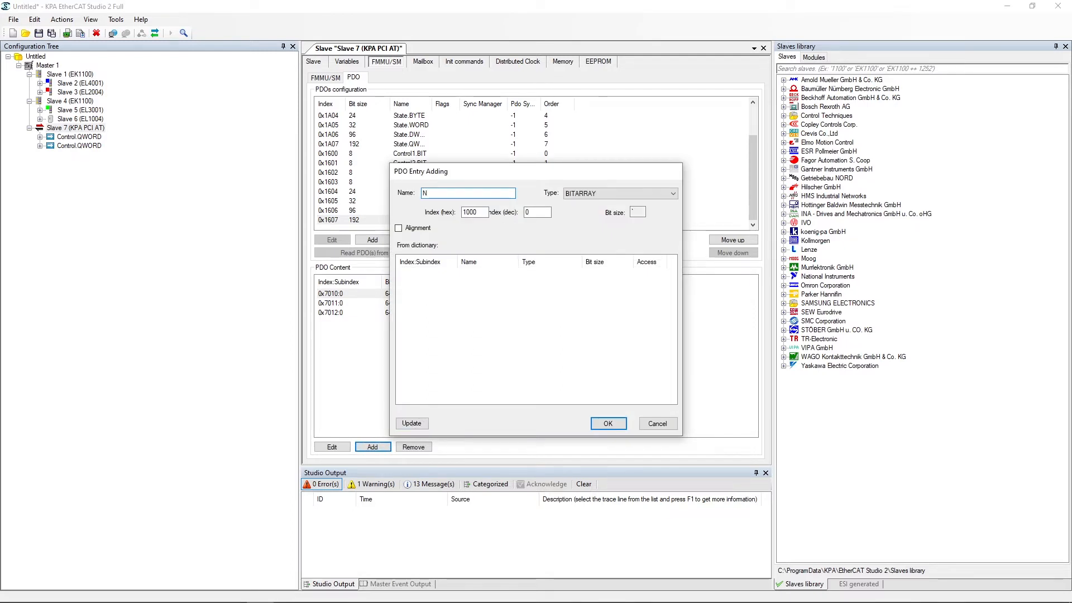
pyautogui.write('tent')
pyautogui.click(609, 193)
pyautogui.click(600, 207)
pyautogui.click(466, 212)
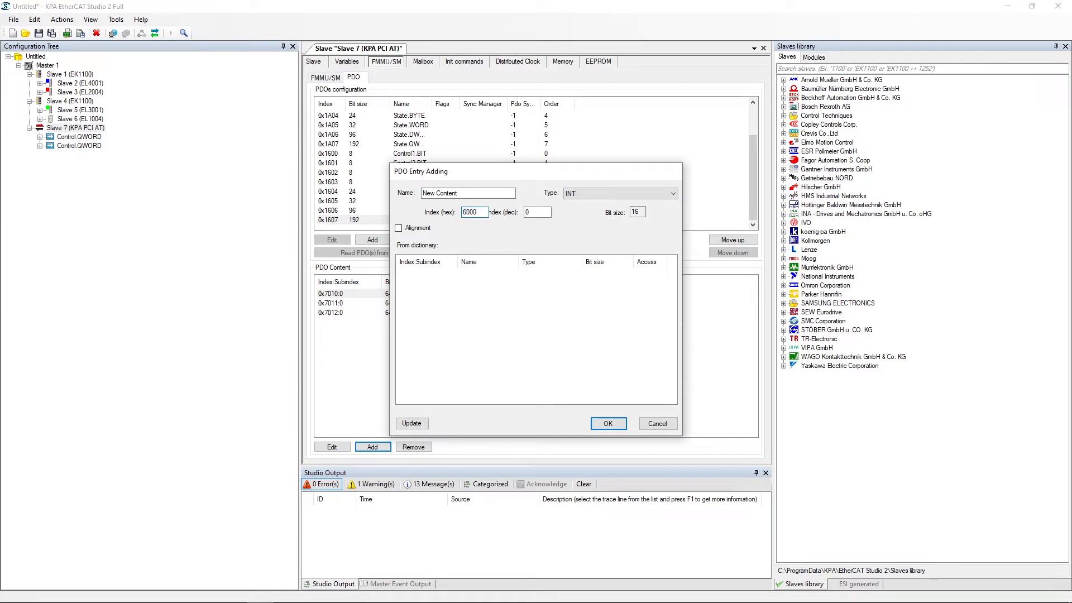
pyautogui.click(529, 212)
pyautogui.press('BackSpace')
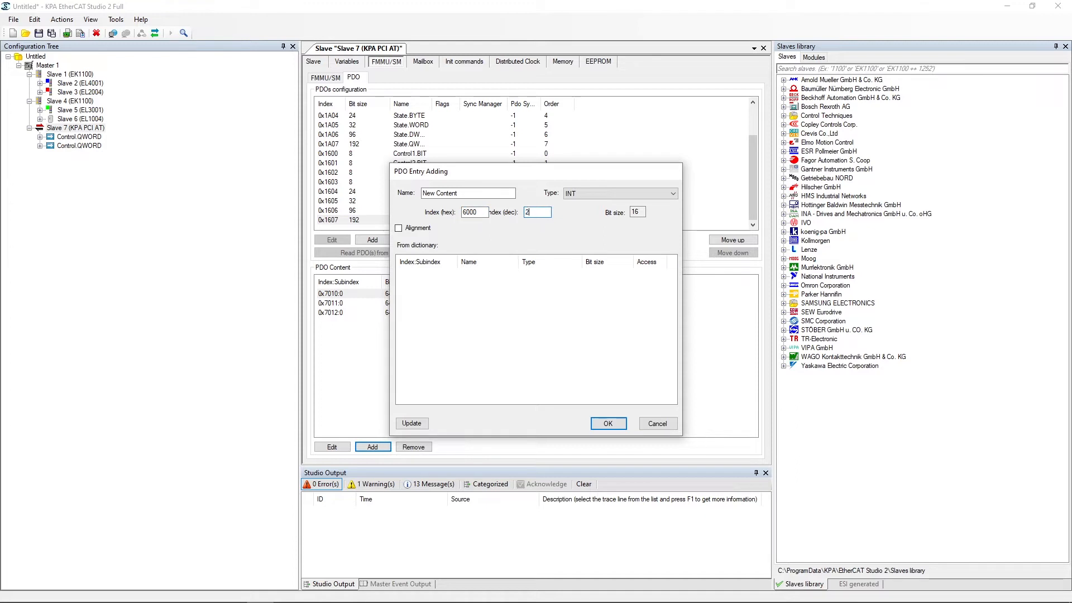
pyautogui.click(608, 423)
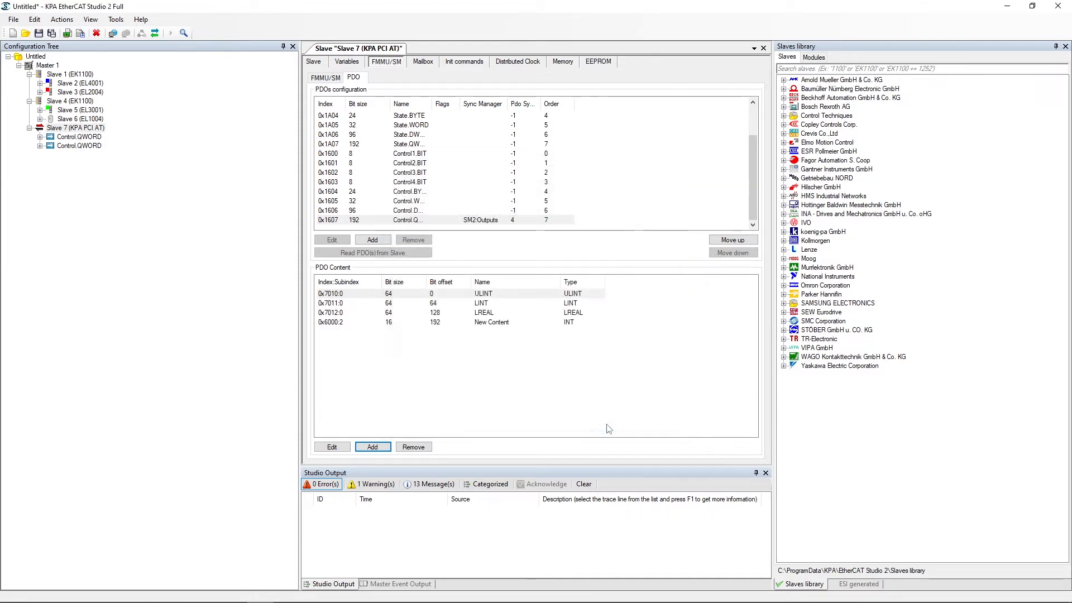
# Check the New Content entry under Slave 7's Control.QWORD, the SM2:Outputs configuration and the PDO 0x1607 content
pyautogui.click(40, 138)
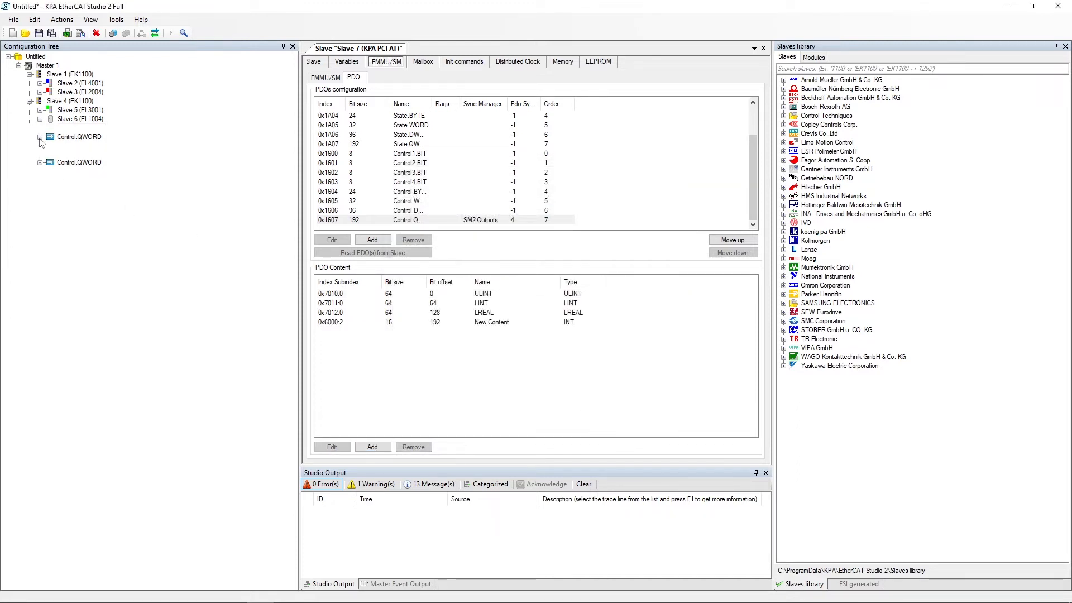
pyautogui.click(75, 173)
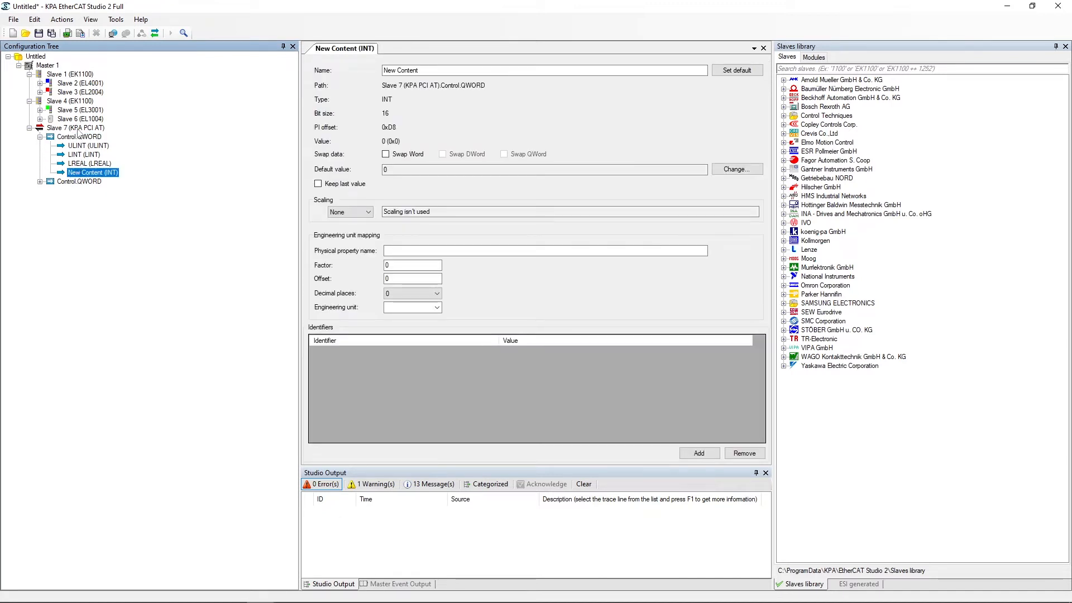
pyautogui.click(96, 130)
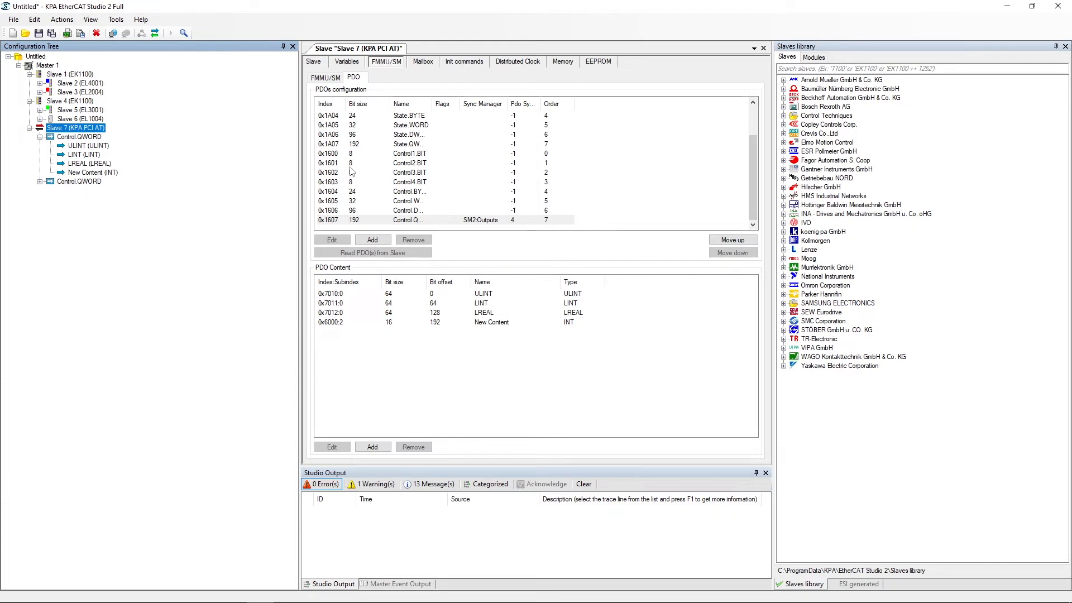
pyautogui.click(332, 79)
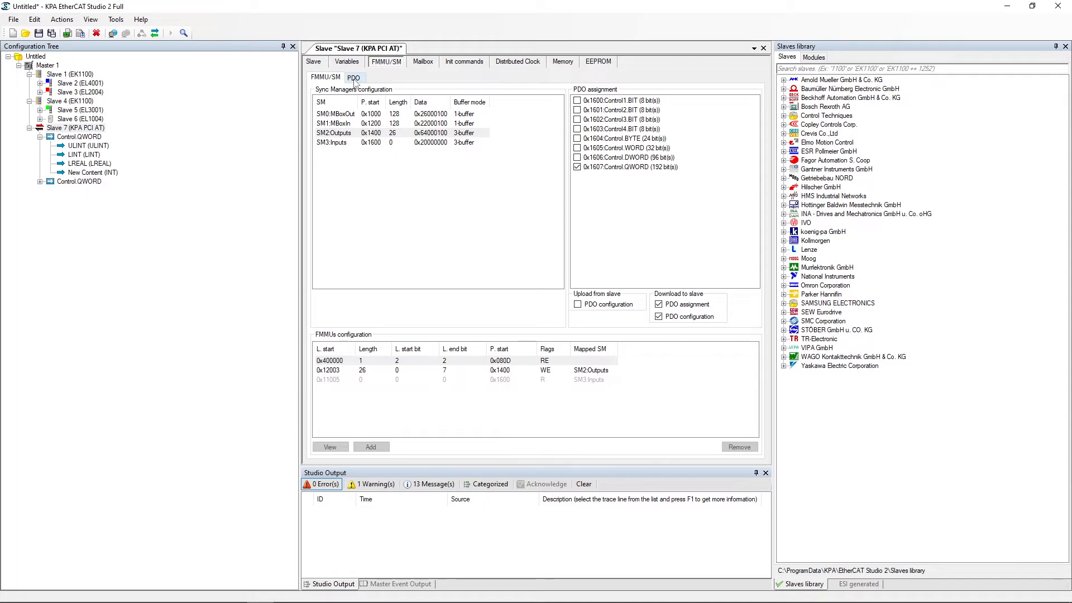
pyautogui.click(354, 78)
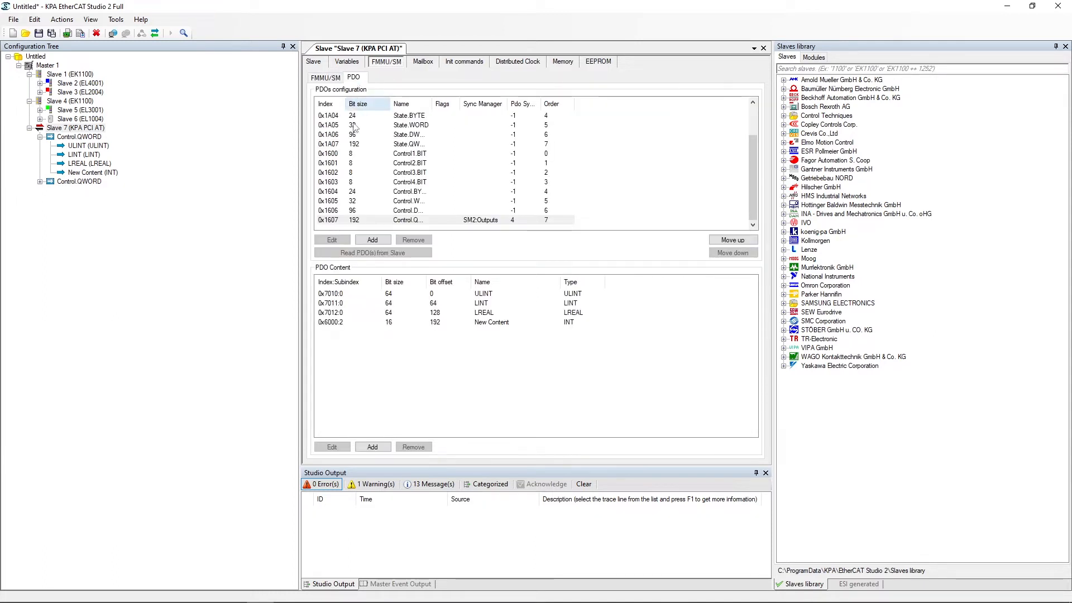
pyautogui.click(343, 323)
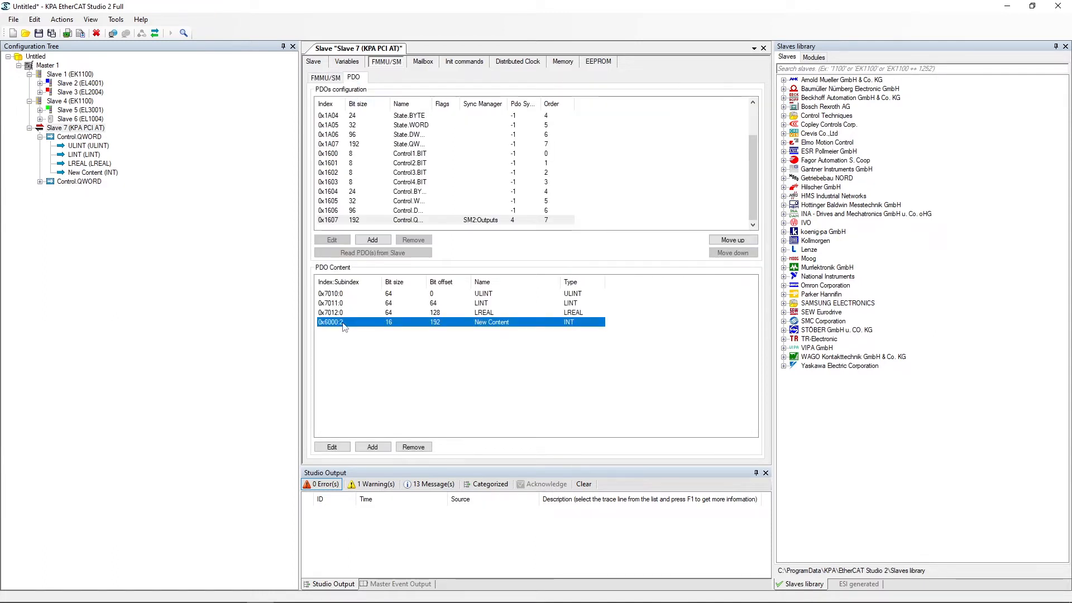
# Remove the New Content entry from PDO 0x1607 and assign PDOs 0x1604, 0x1605 and 0x1606 to Slave 7's SM2:Outputs sync manager
pyautogui.click(413, 447)
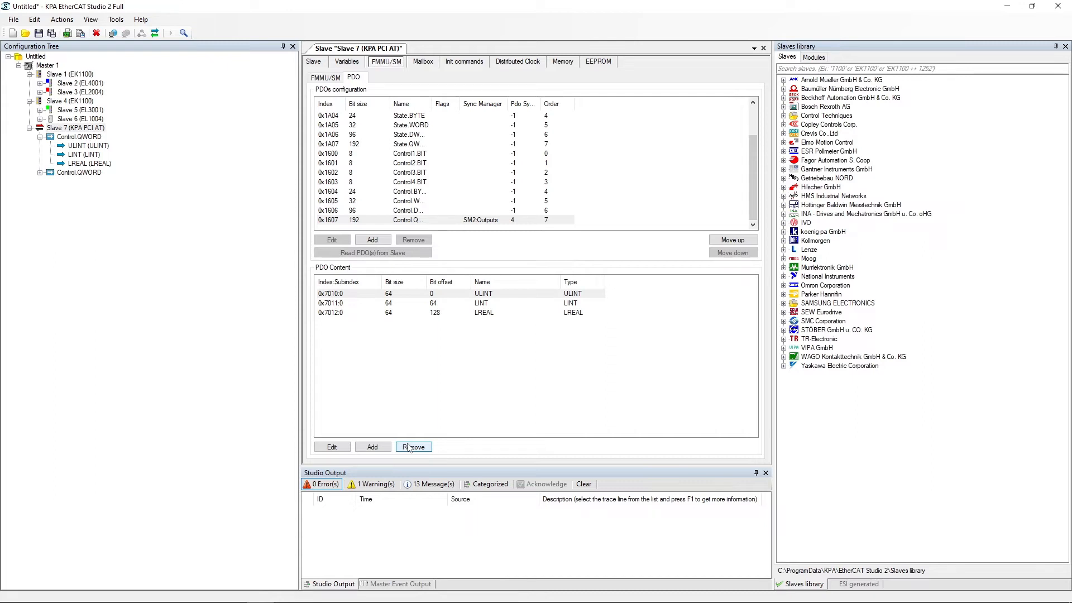
pyautogui.click(324, 78)
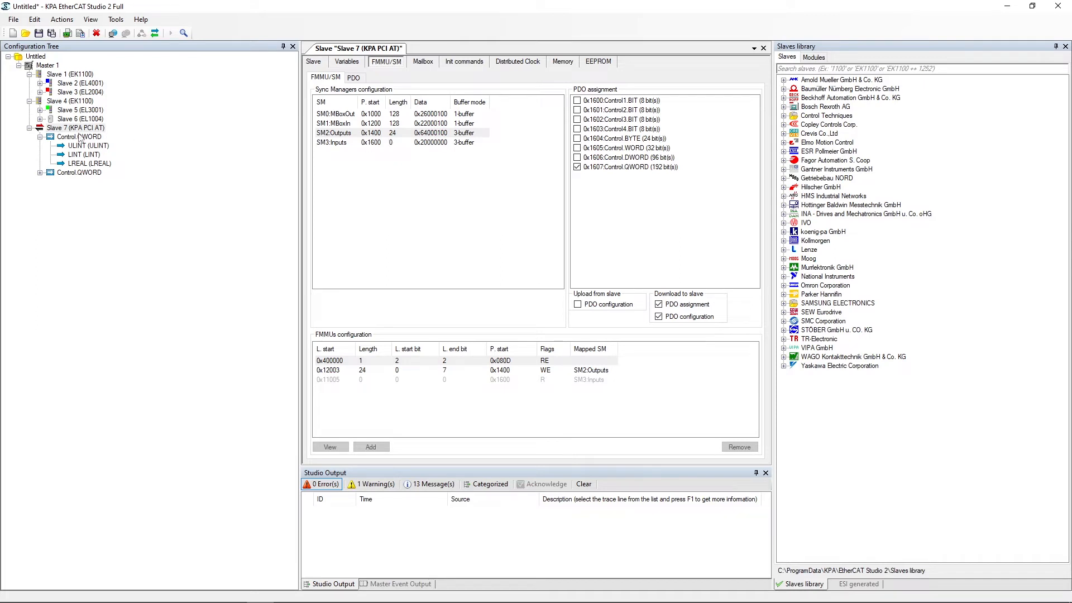
pyautogui.click(30, 128)
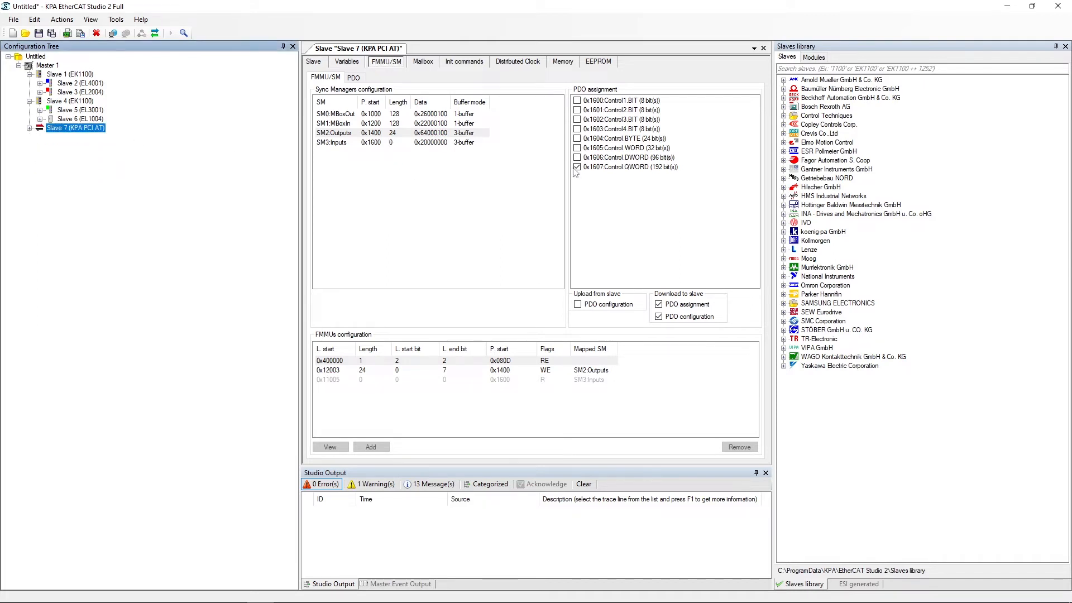
pyautogui.click(578, 158)
pyautogui.click(577, 148)
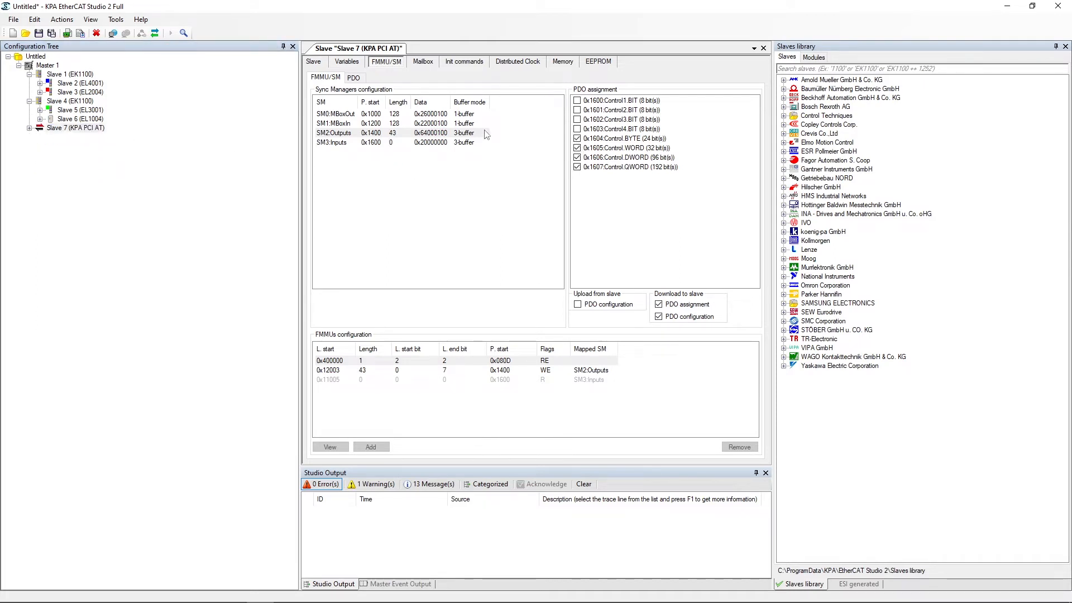
# Assign the PDOs 0x1A04, 0x1A05, 0x1A06 and 0x1A07 to Slave 7's SM3:Inputs sync manager
pyautogui.click(366, 143)
pyautogui.click(577, 167)
pyautogui.click(577, 157)
pyautogui.click(577, 139)
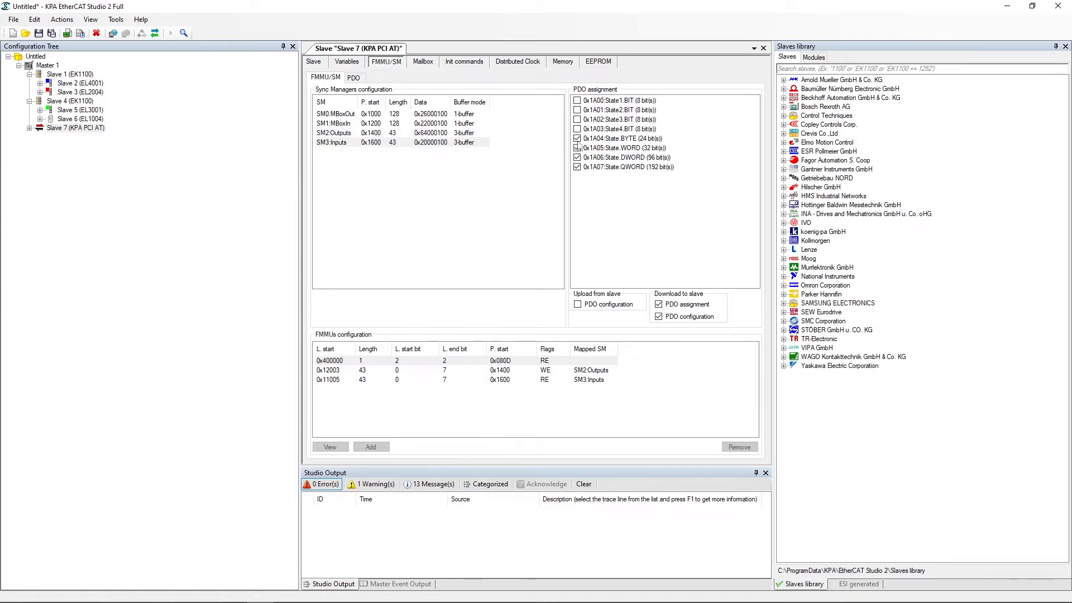
pyautogui.click(114, 267)
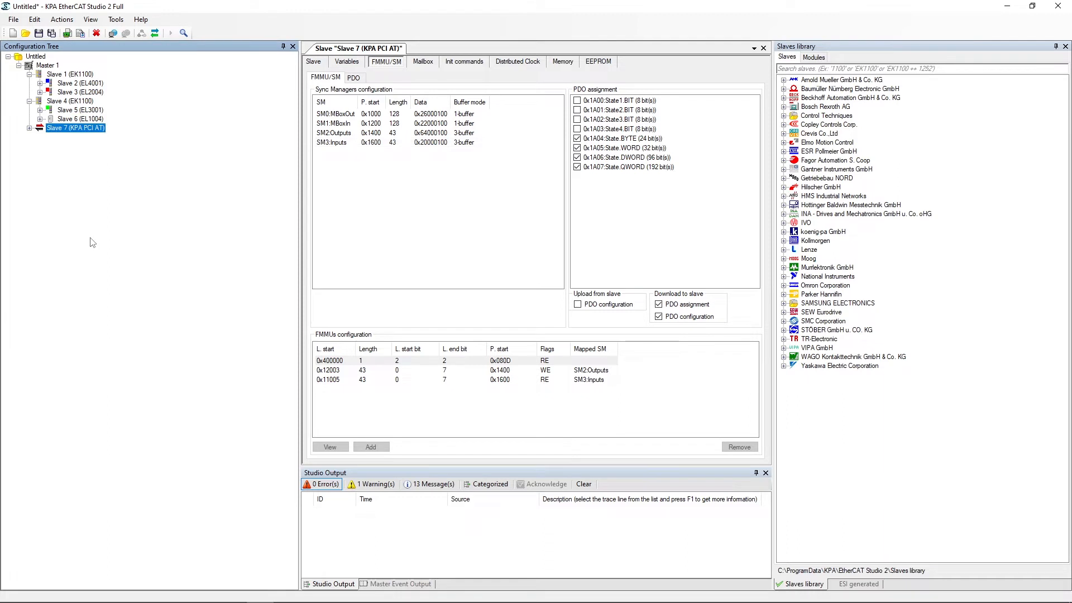
pyautogui.click(313, 61)
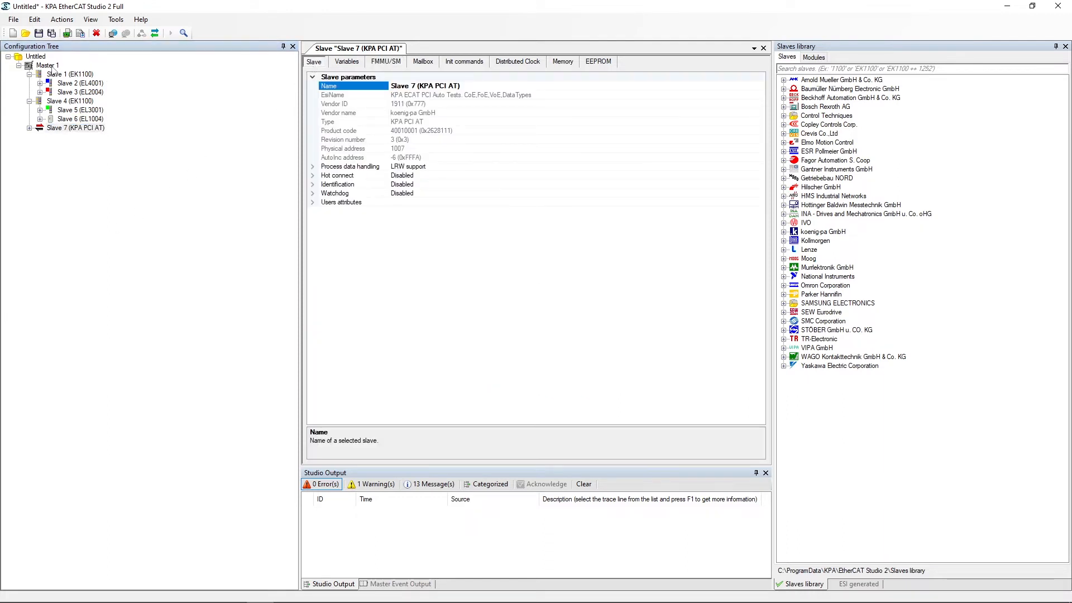
# Map Slave 5's AL Status (0130) and AL Status Code (0134) memory registers to the process image
pyautogui.click(48, 65)
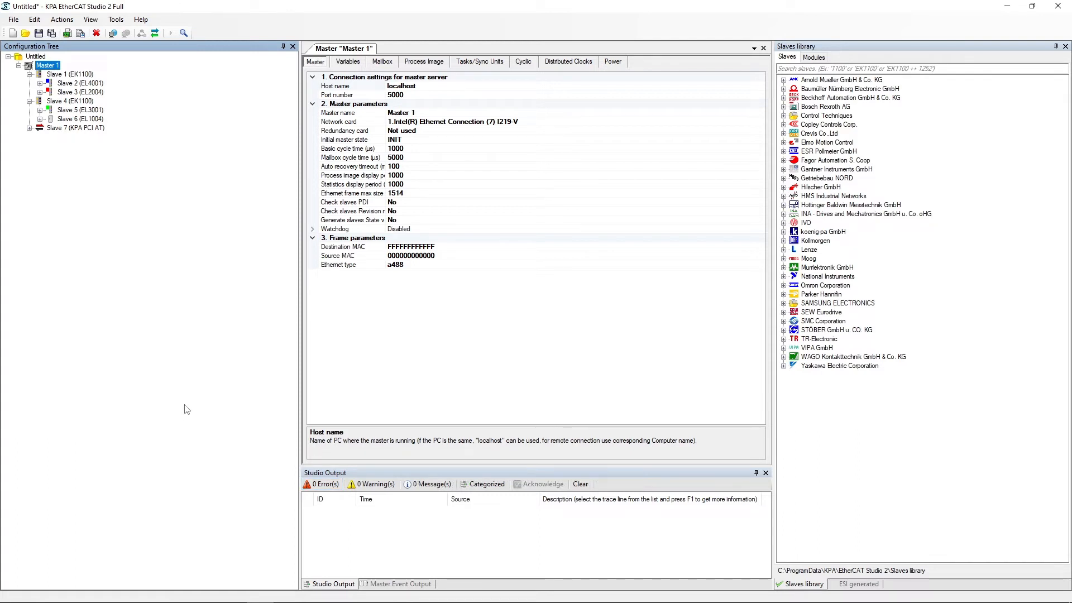
pyautogui.click(81, 110)
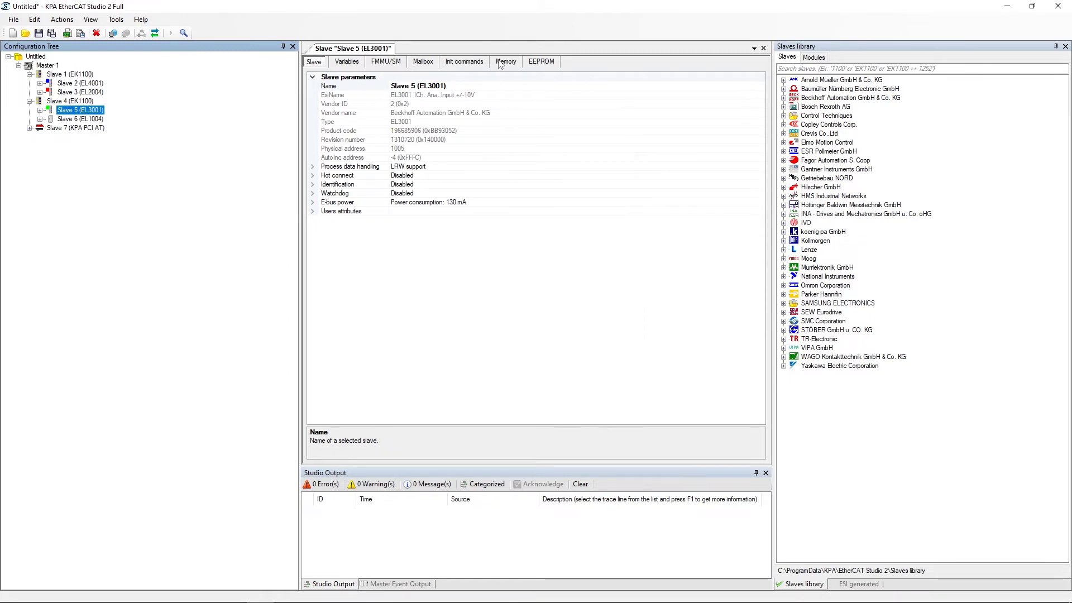
pyautogui.click(499, 66)
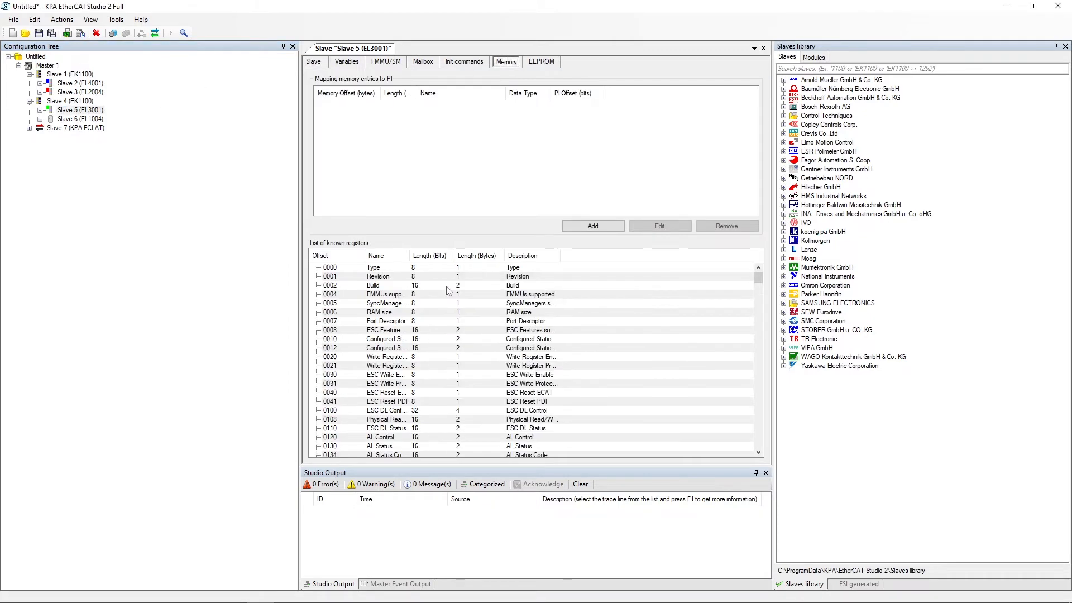
pyautogui.scroll(-1, 435, 318)
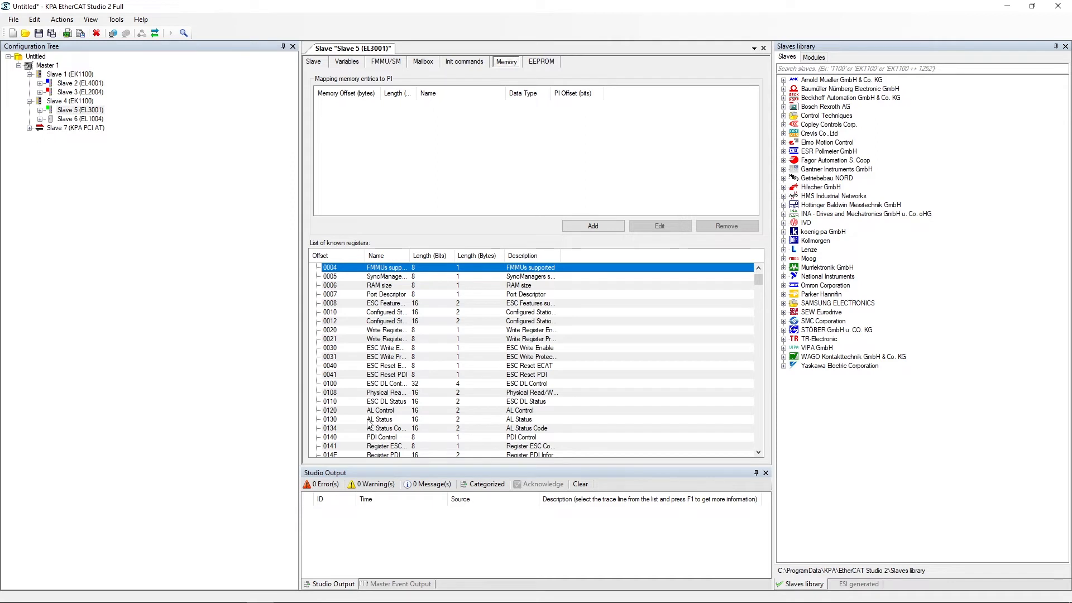
pyautogui.rightClick(370, 419)
pyautogui.click(392, 439)
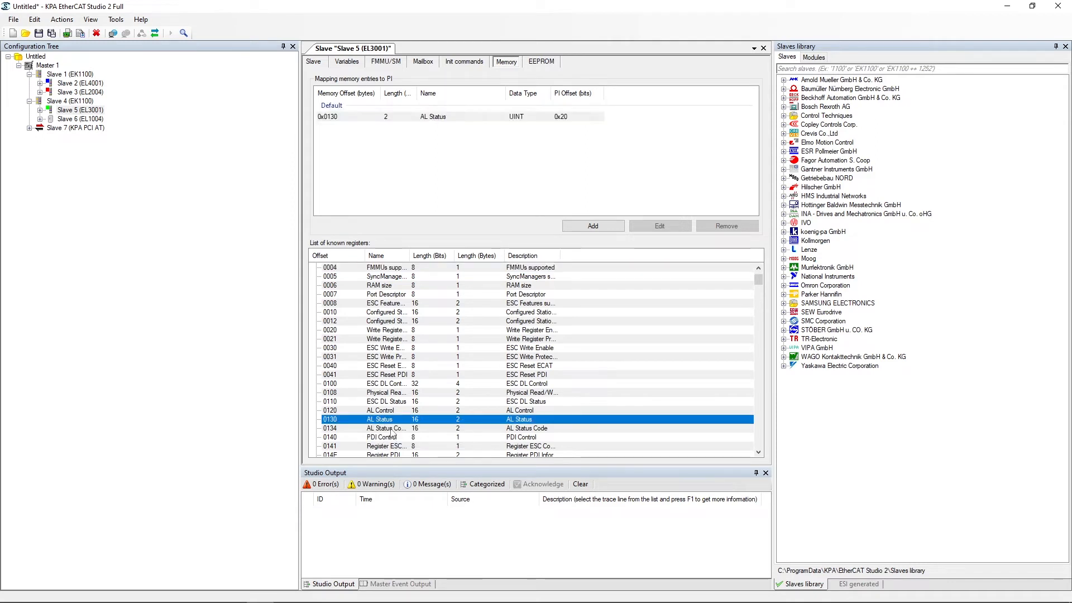
pyautogui.rightClick(392, 429)
pyautogui.click(406, 448)
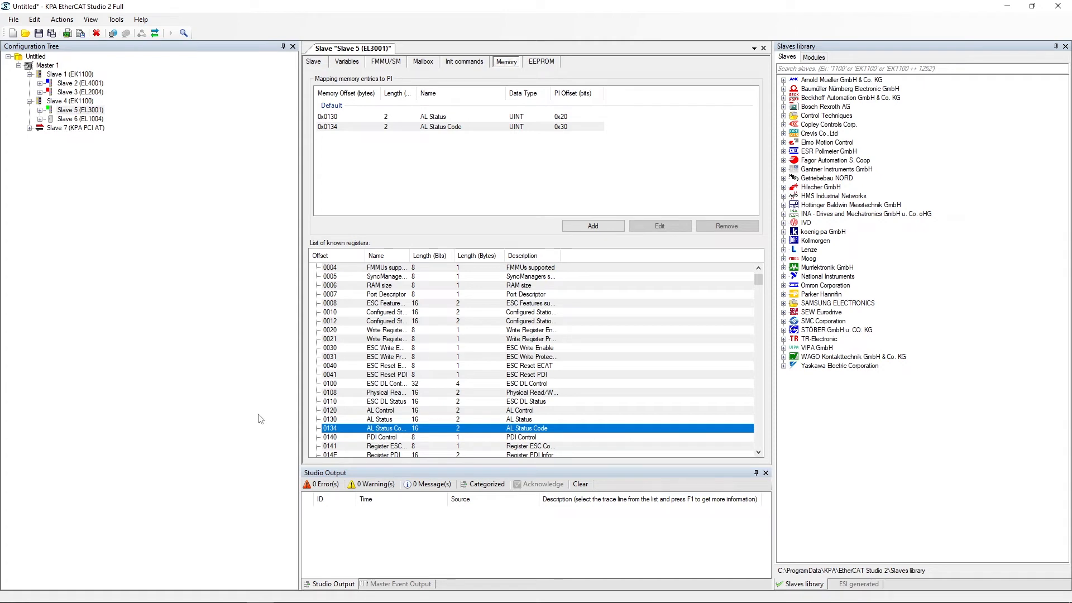
# Inspect the Mapped to PI memory group and its variables under Slave 5 in the configuration tree
pyautogui.click(40, 110)
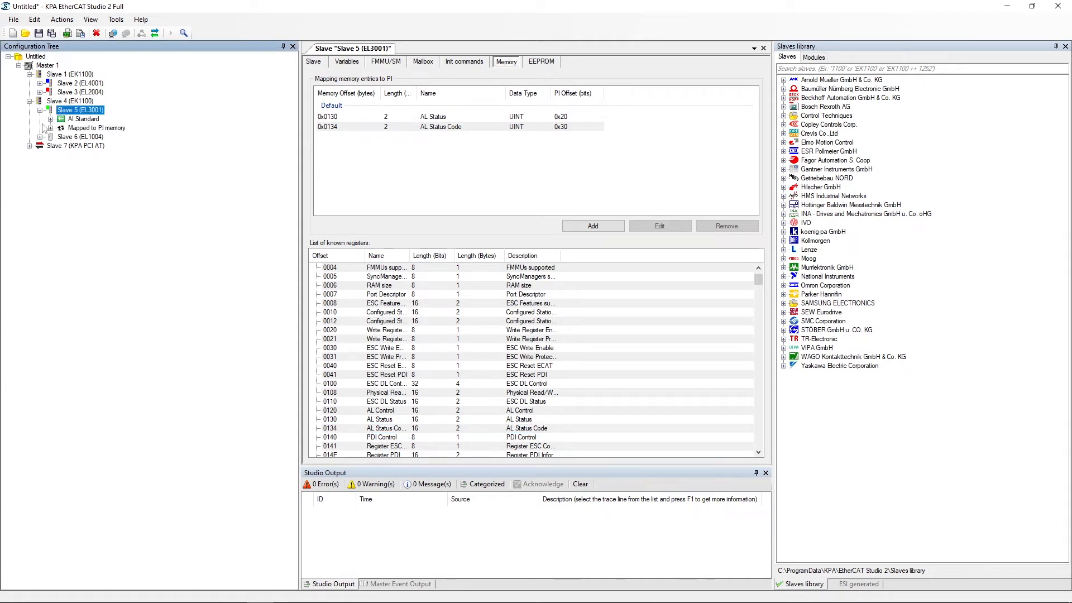
pyautogui.click(51, 128)
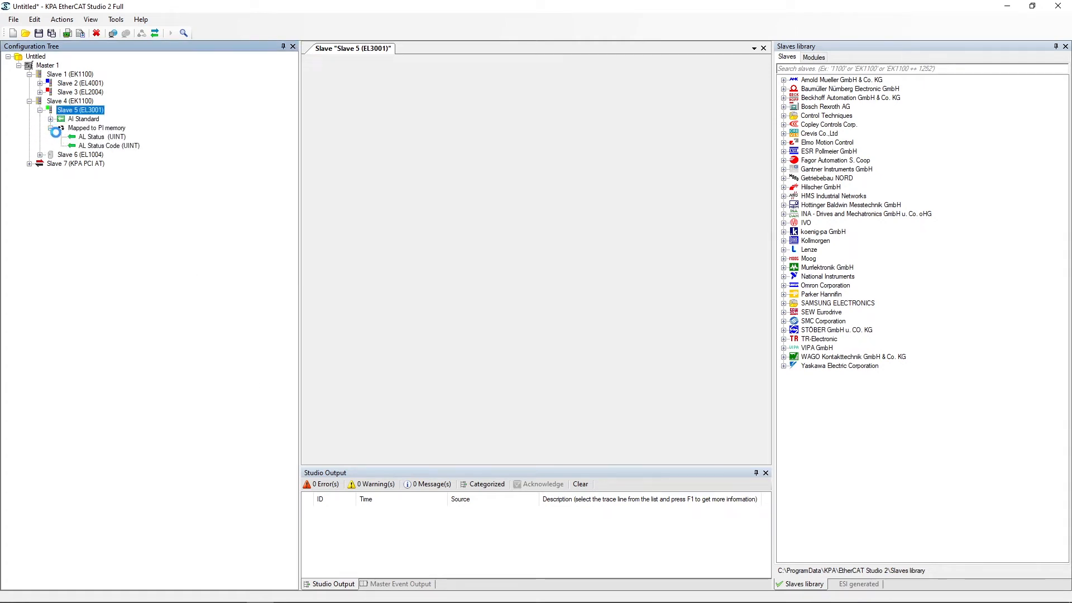
pyautogui.click(62, 128)
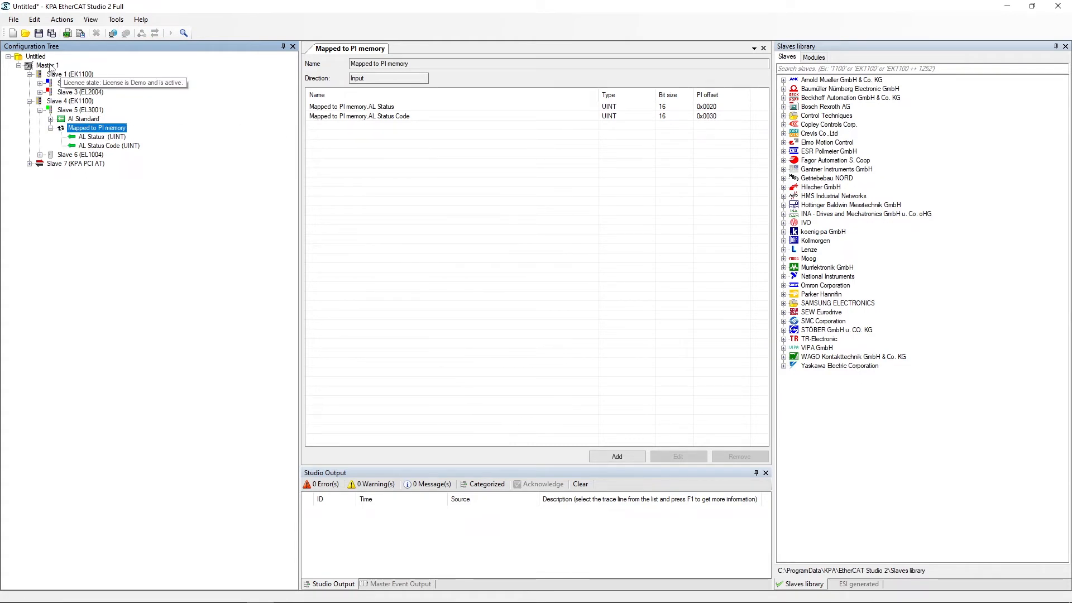
# Locate Slave 5's mapped AL Status and AL Status Code among the input variables of Master 1's process image
pyautogui.click(49, 66)
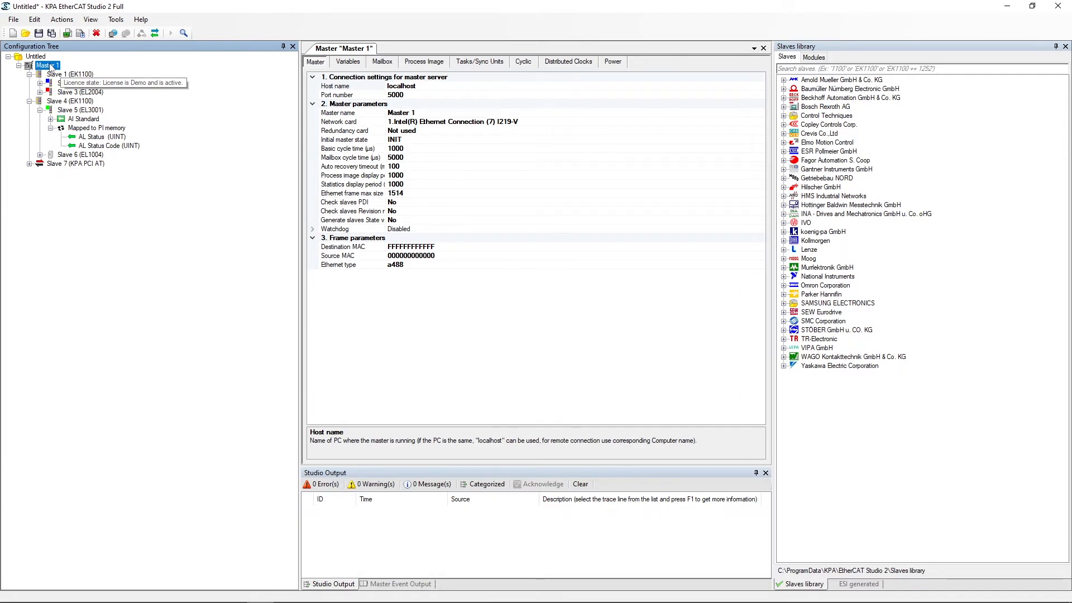
pyautogui.click(414, 64)
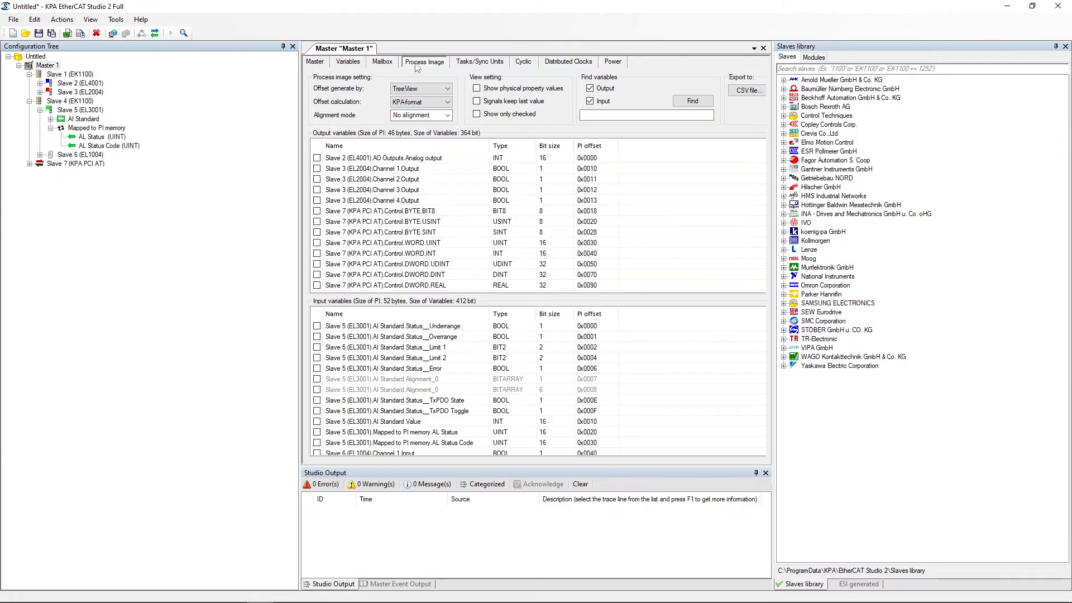
pyautogui.scroll(-1, 461, 282)
pyautogui.scroll(-2, 441, 363)
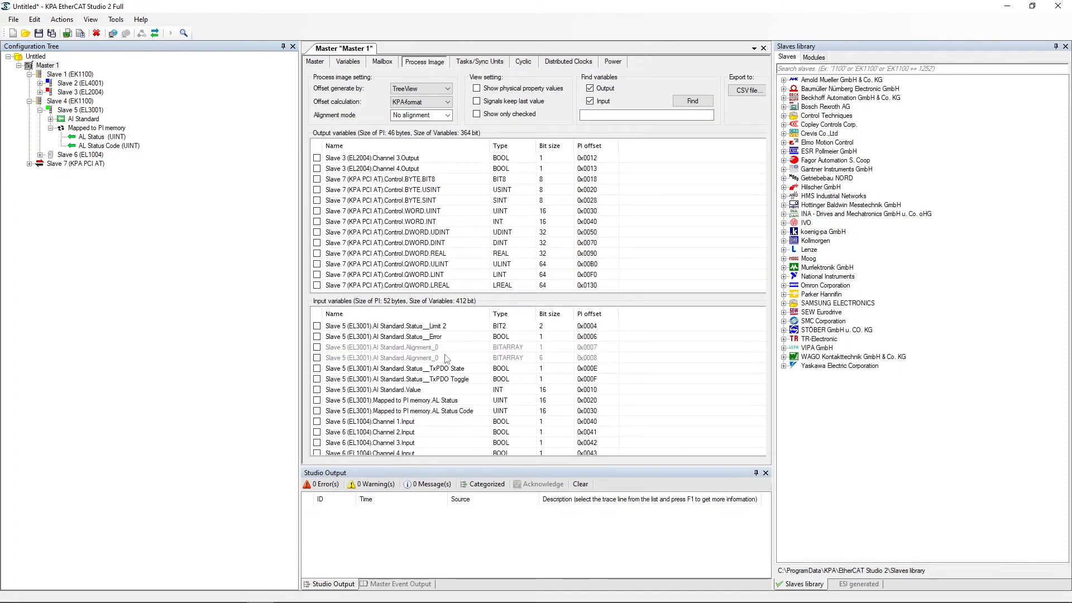
pyautogui.click(438, 370)
pyautogui.click(439, 379)
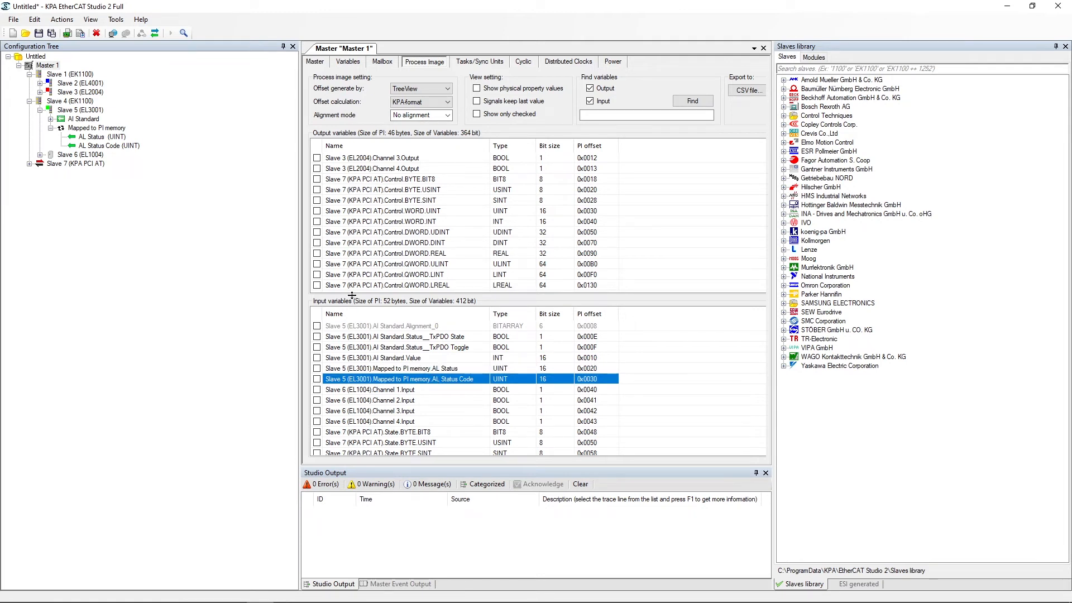
# Attach Master 1 and switch it to the PRE_OPERATIONAL state
pyautogui.click(112, 36)
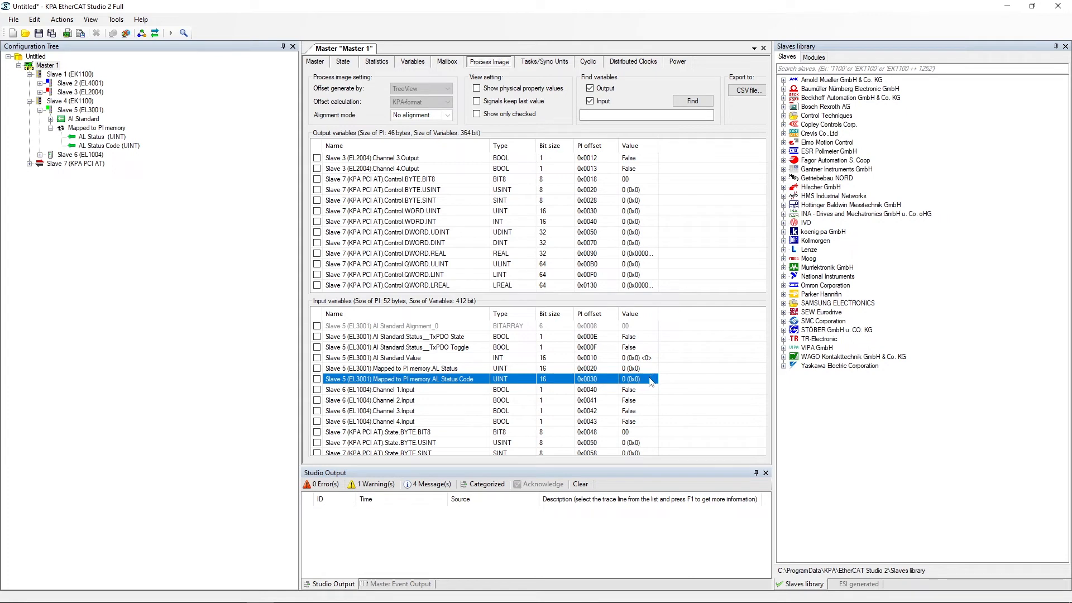
pyautogui.rightClick(46, 66)
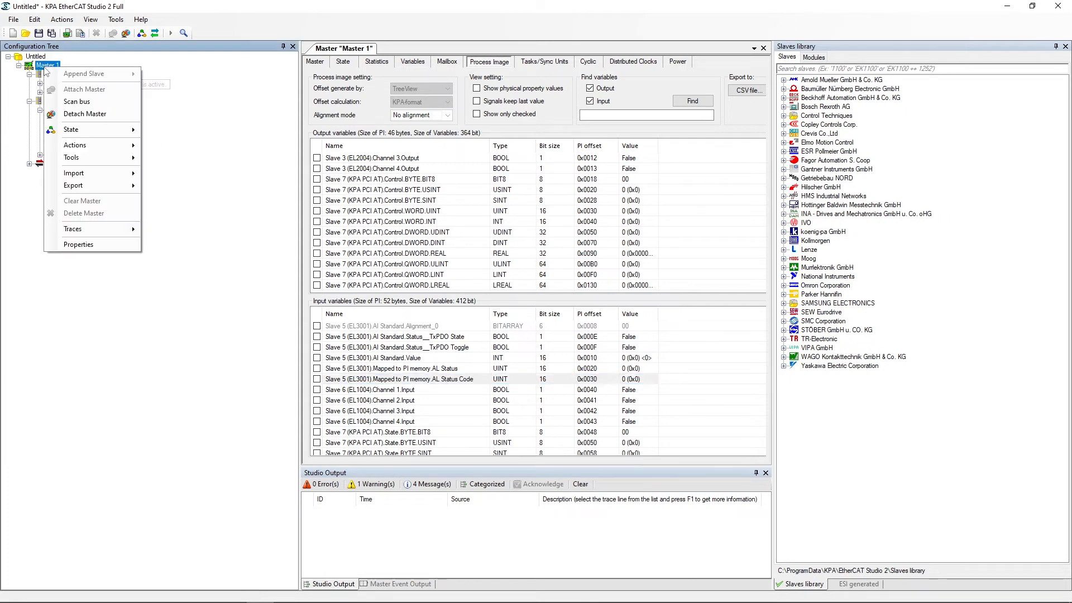
pyautogui.moveTo(102, 132)
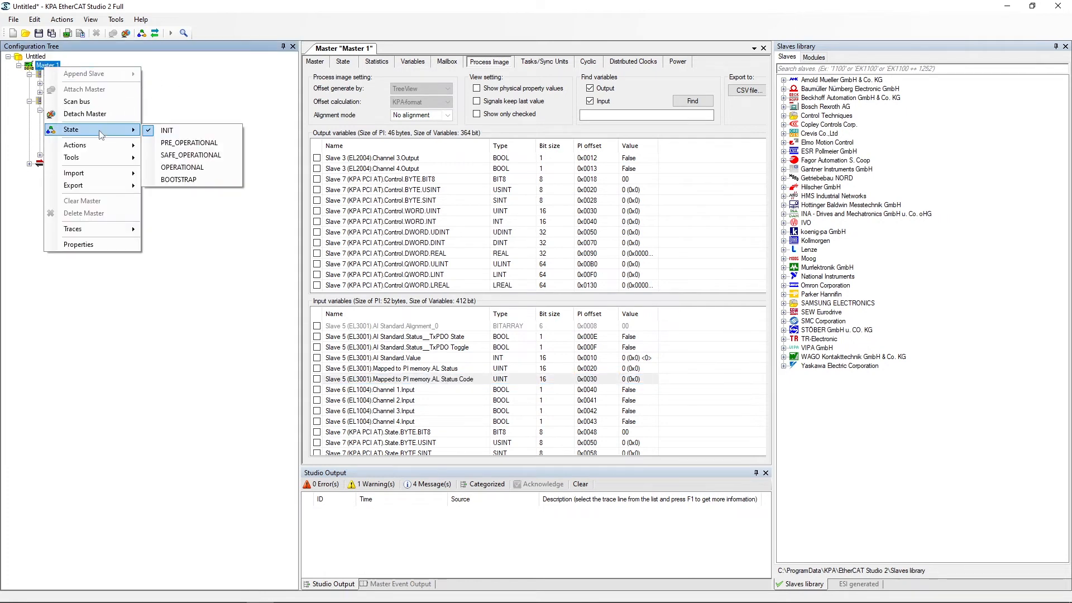
pyautogui.click(185, 144)
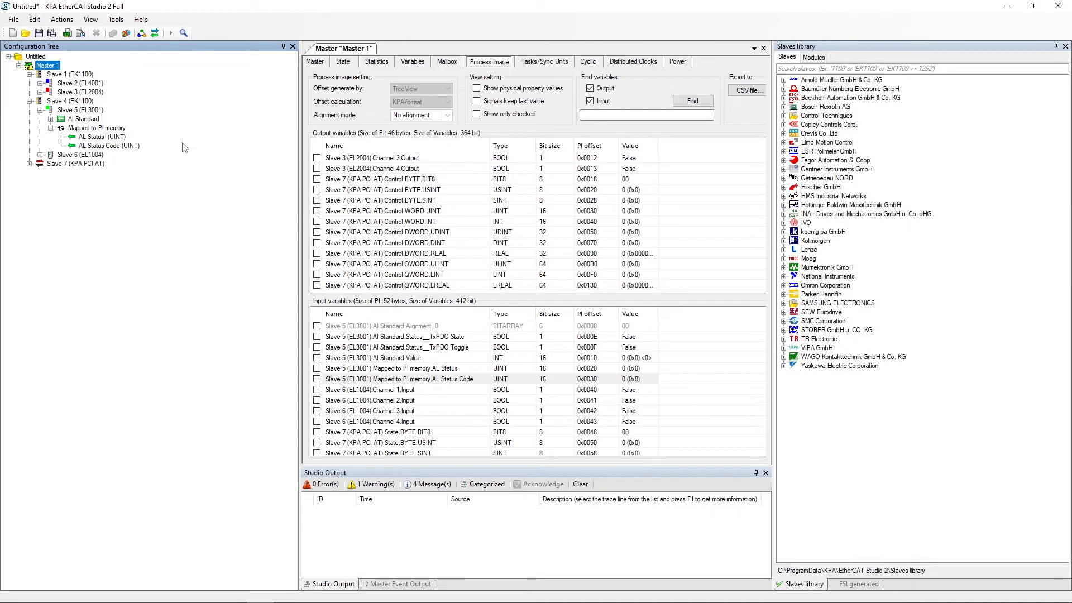
# Check Master 1's current state and the value of Slave 5's mapped AL Status variable in the process image
pyautogui.click(344, 63)
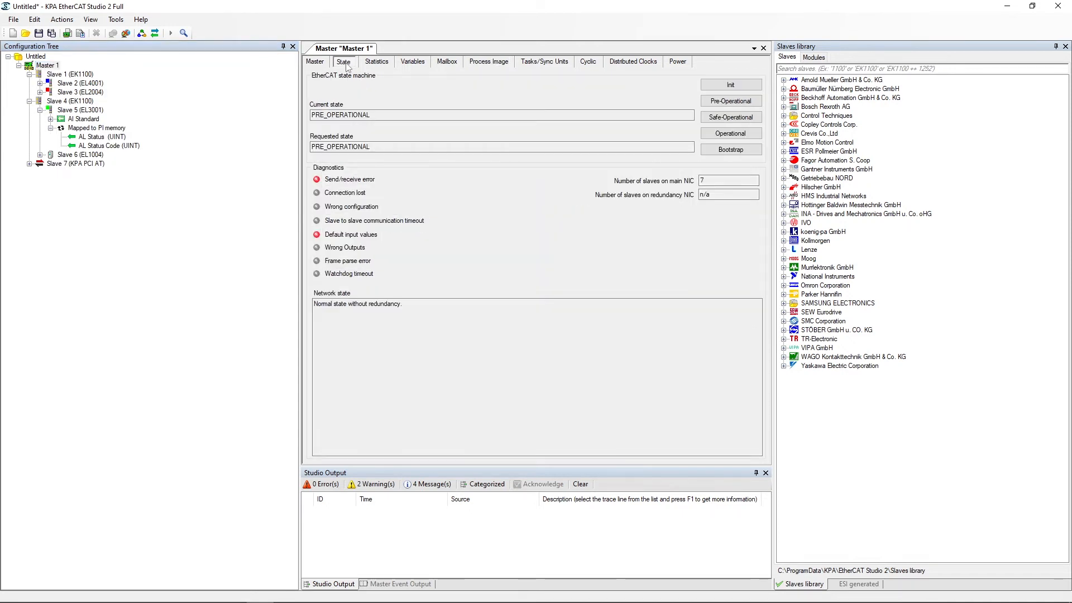
pyautogui.click(489, 62)
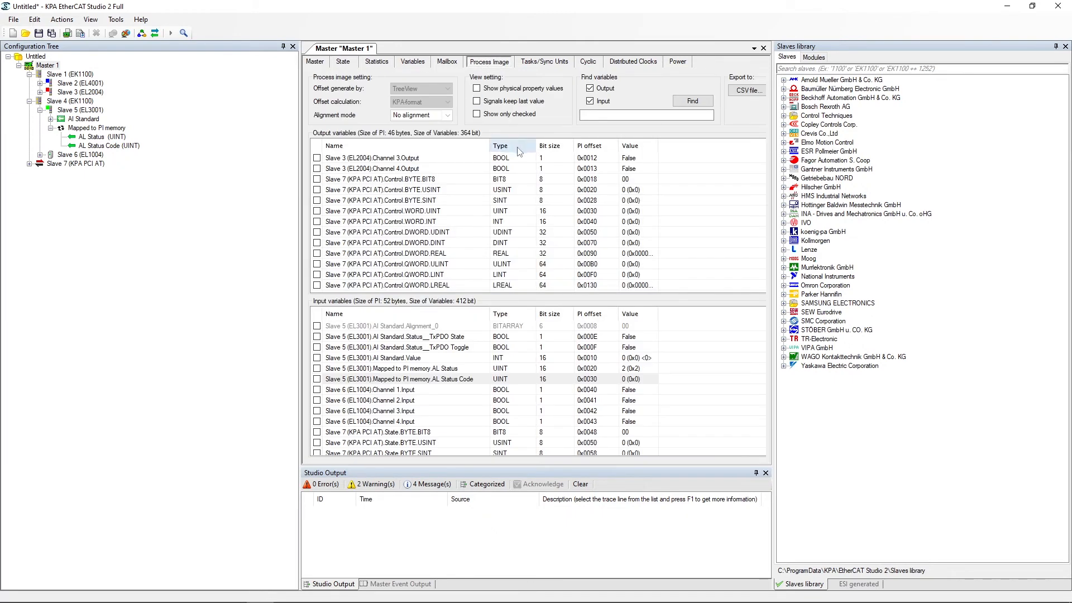
pyautogui.click(453, 369)
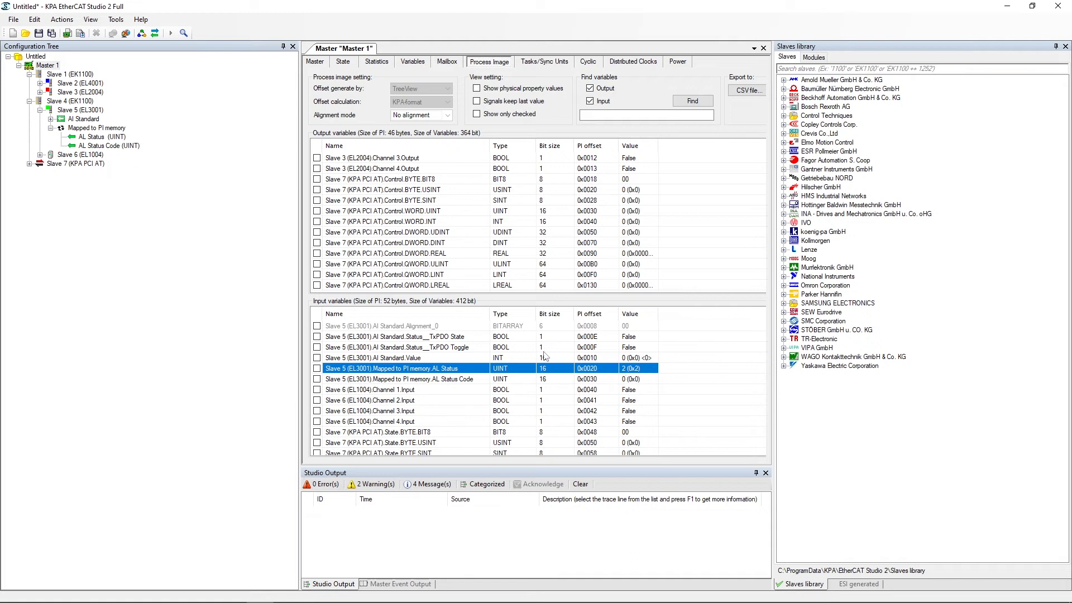
# Read Slave 5's online memory from start offset 0x900 and show the known registers only
pyautogui.click(81, 111)
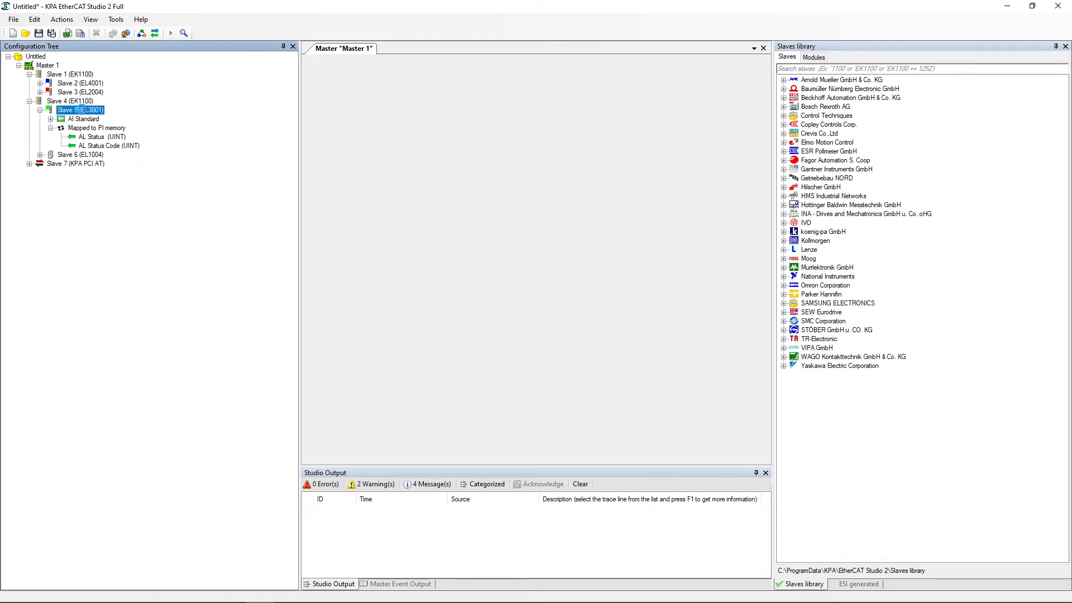
pyautogui.click(535, 61)
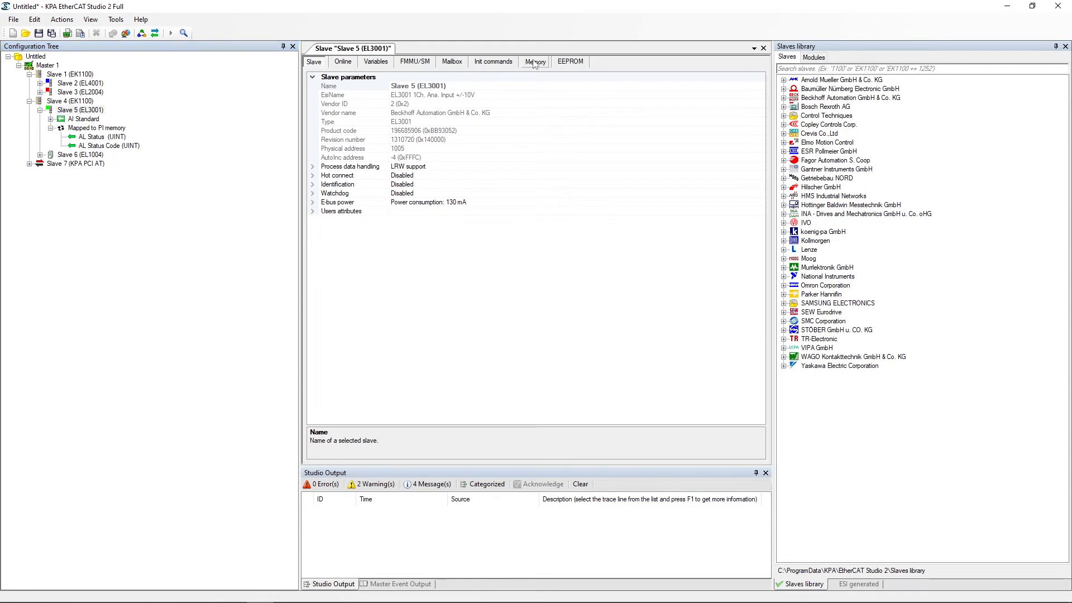
pyautogui.scroll(-8, 477, 213)
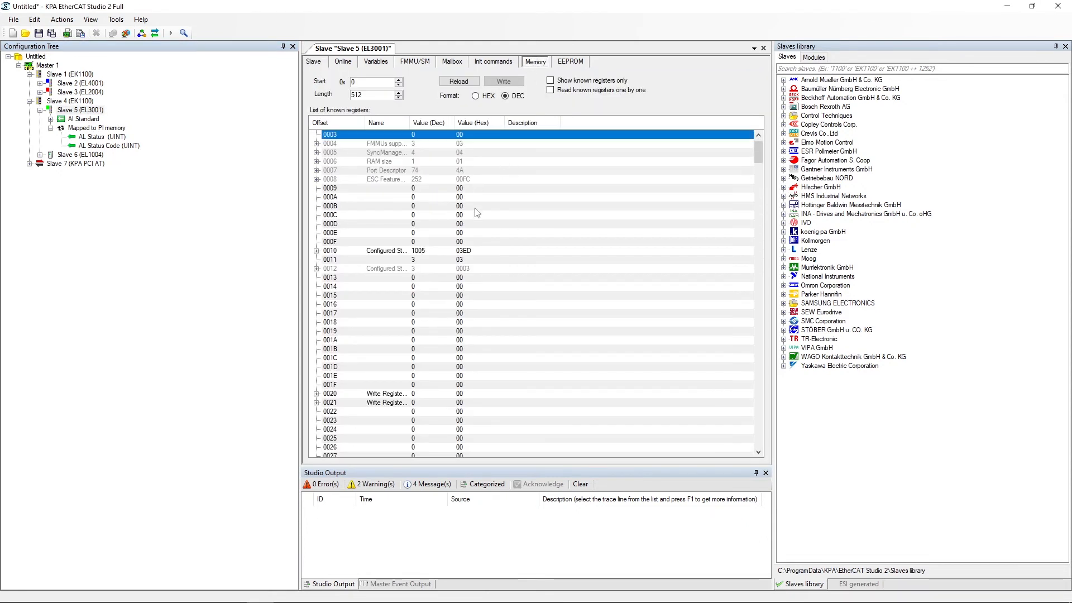
pyautogui.scroll(-4, 477, 214)
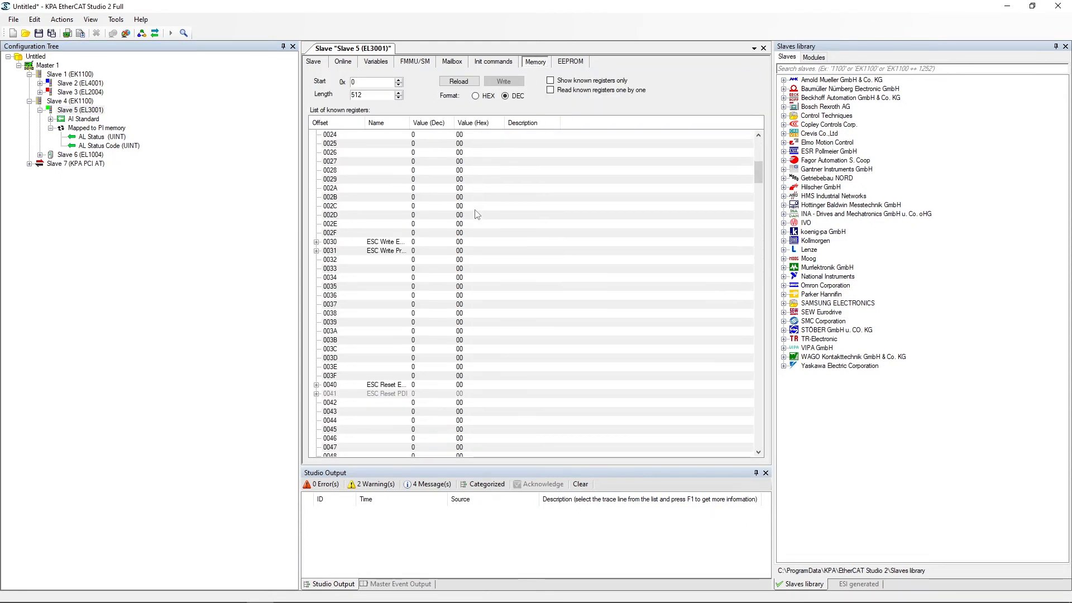
pyautogui.scroll(12, 500, 187)
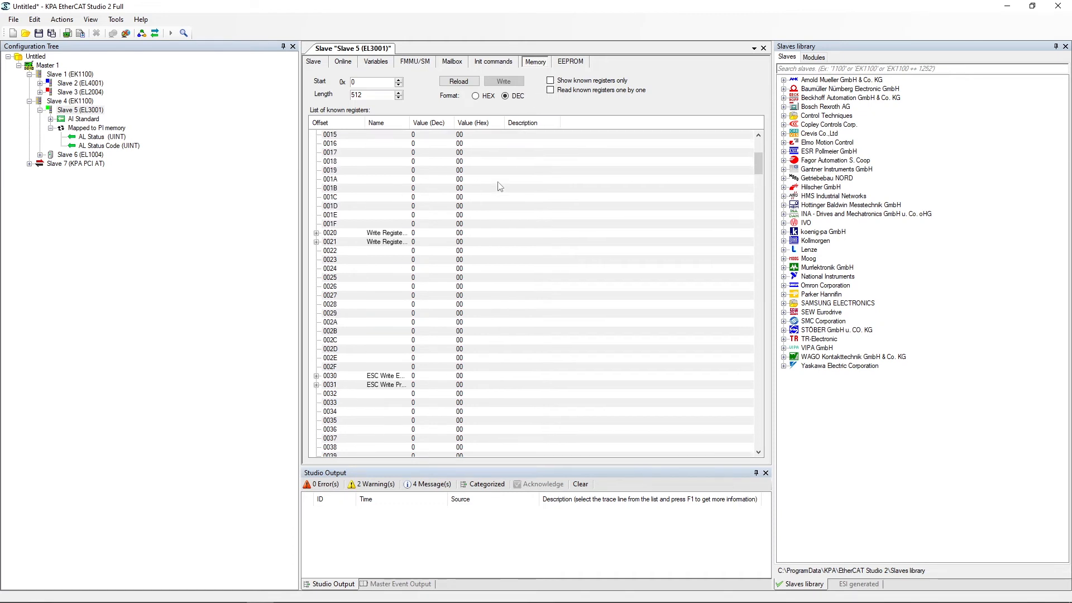
pyautogui.click(353, 82)
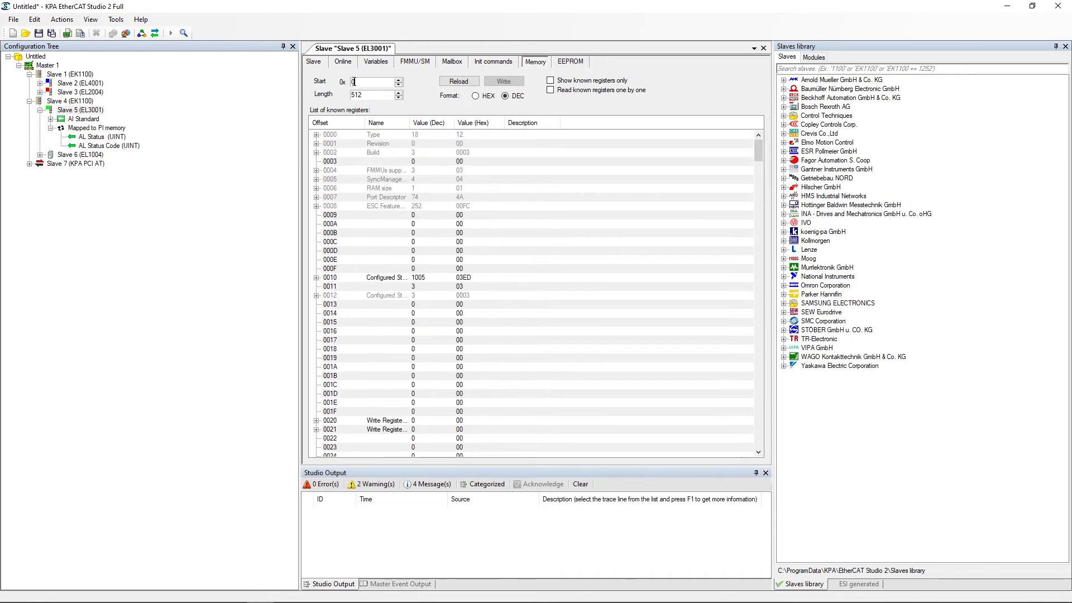
pyautogui.write('900')
pyautogui.press('Return')
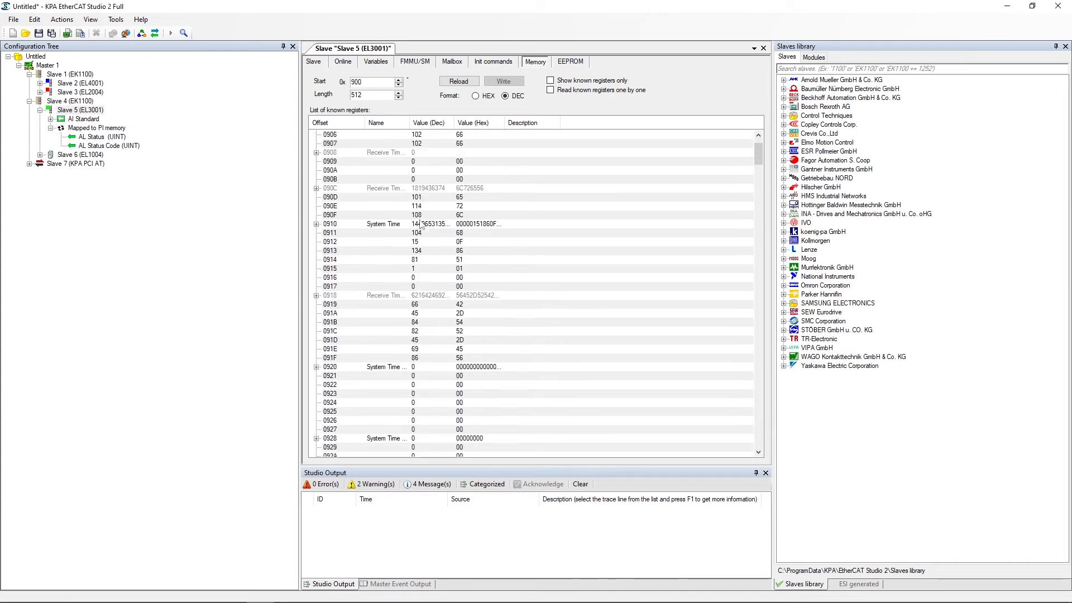
pyautogui.click(550, 81)
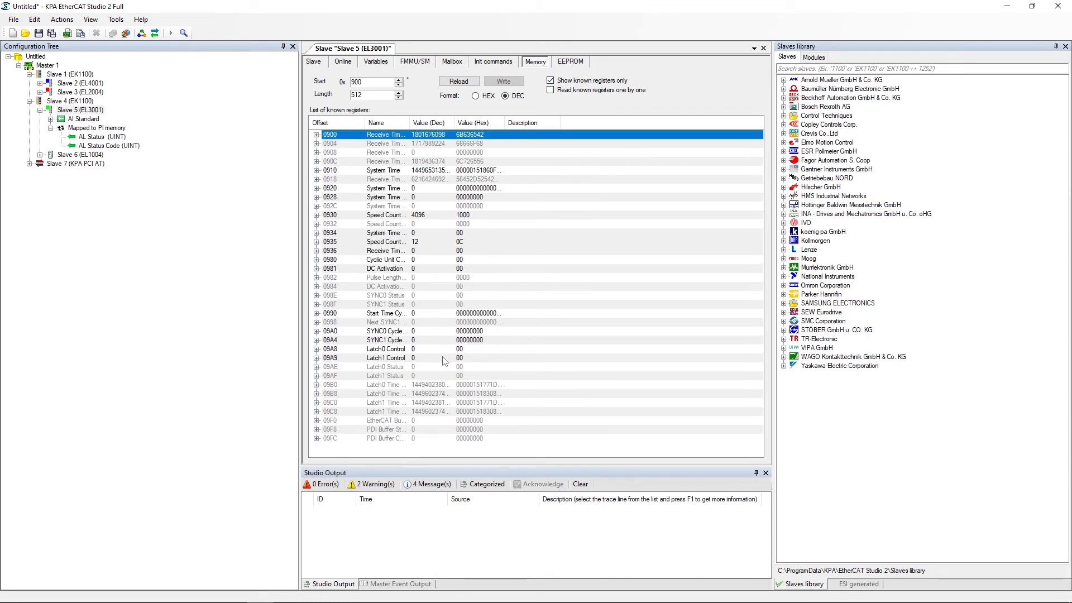
# Read Slave 5's online memory from start offset 0x0
pyautogui.doubleClick(368, 83)
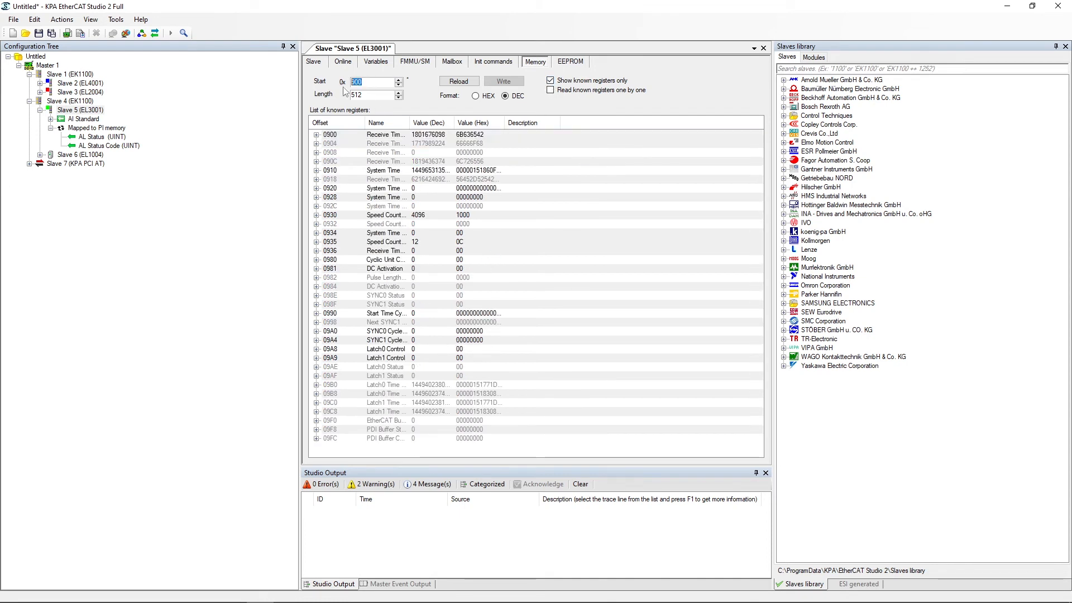
pyautogui.press('BackSpace')
pyautogui.press('Return')
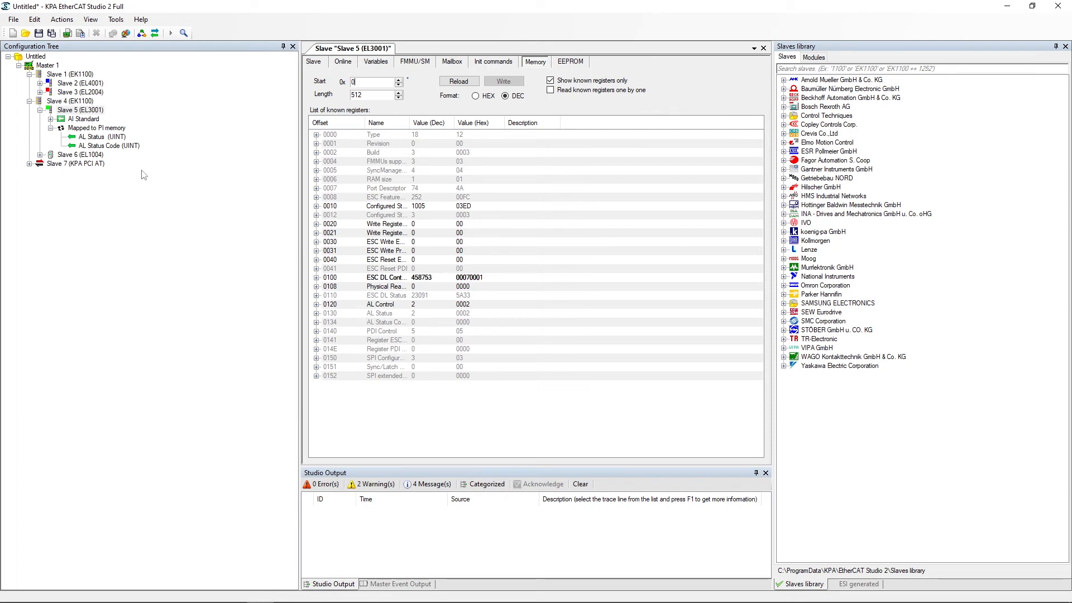
# Stop and detach Master 1, and remove all of Slave 5's memory entries mapped to the process image
pyautogui.click(127, 34)
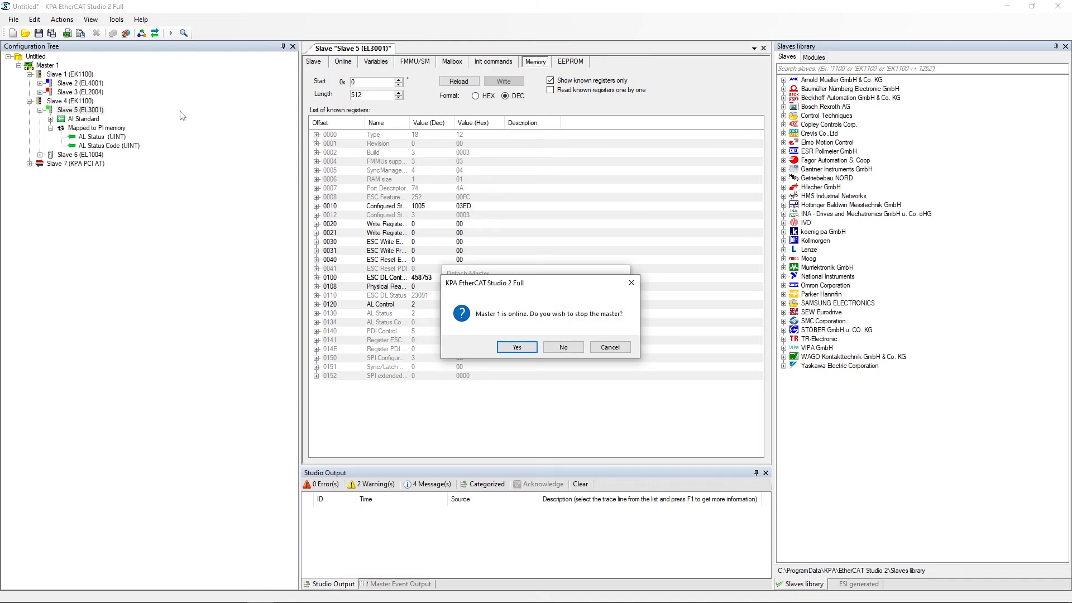
pyautogui.click(522, 346)
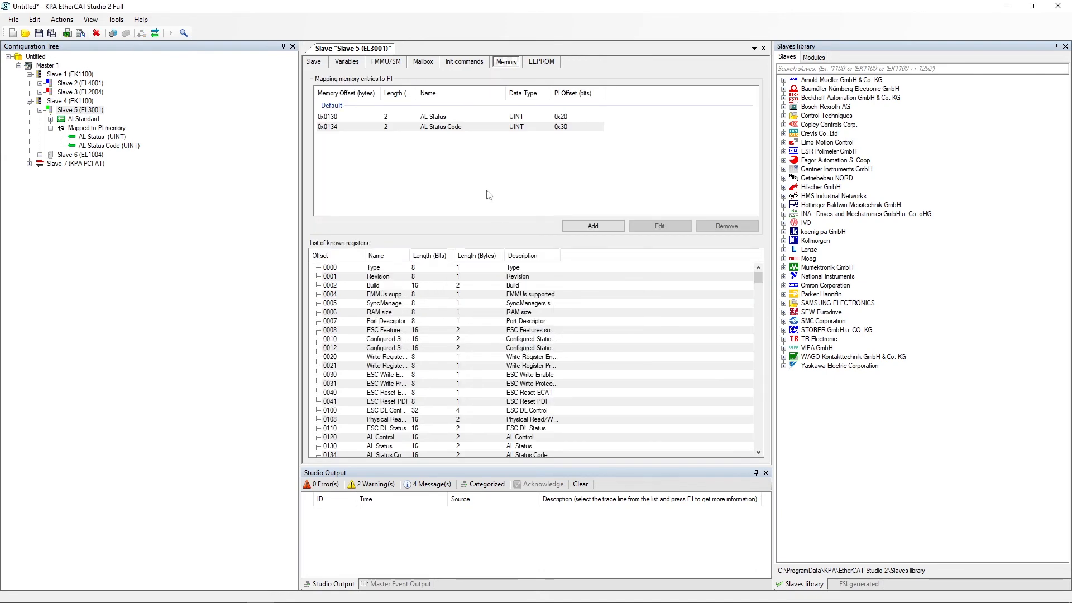
pyautogui.rightClick(380, 126)
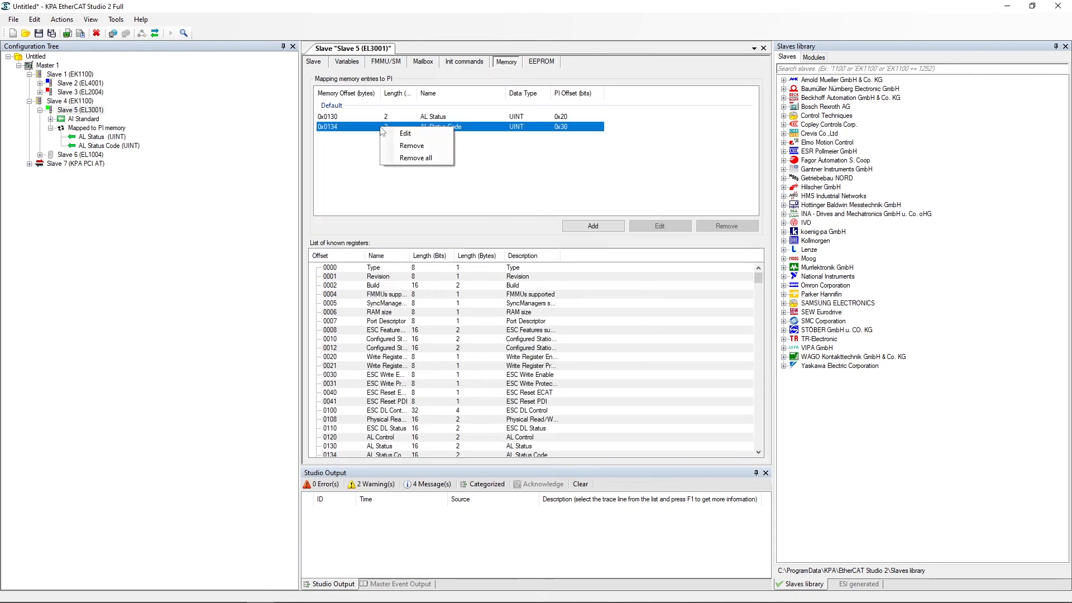
pyautogui.click(410, 159)
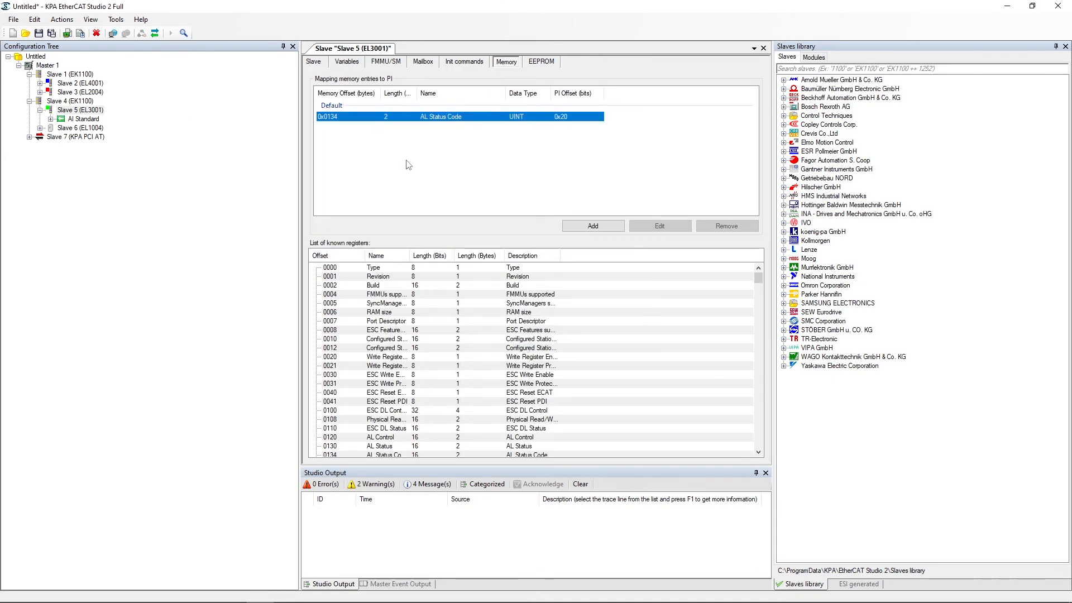
pyautogui.rightClick(360, 121)
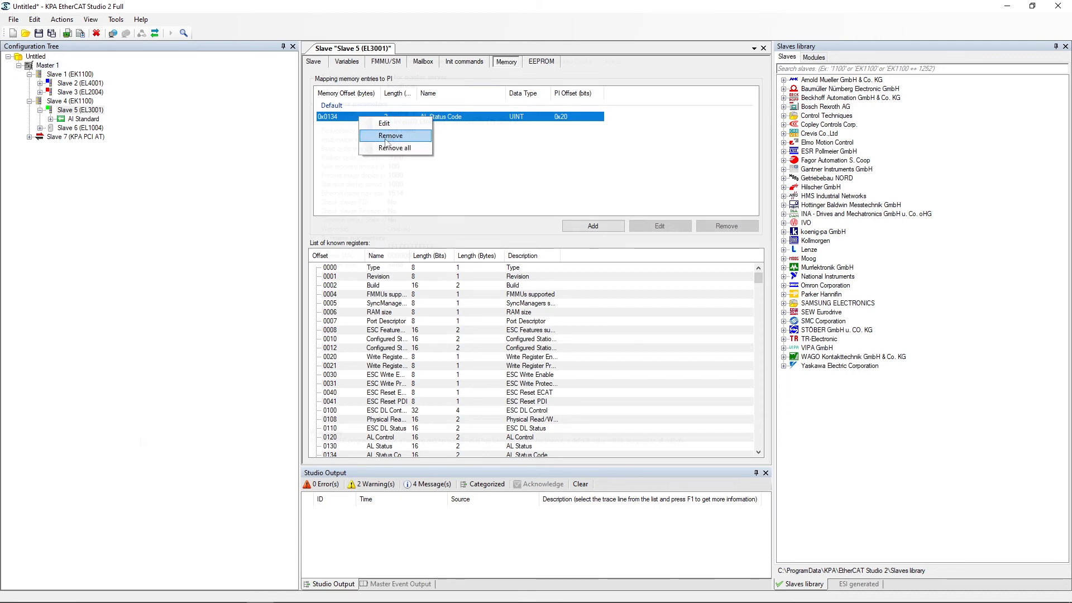
pyautogui.click(386, 149)
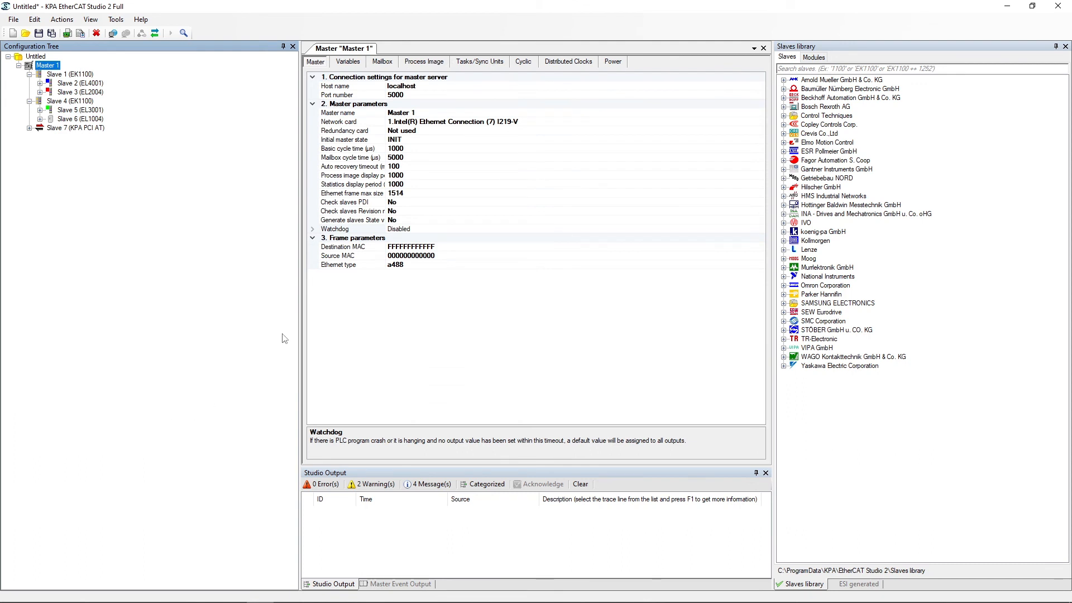
# Enable the watchdog in Master 1's master parameters
pyautogui.click(313, 230)
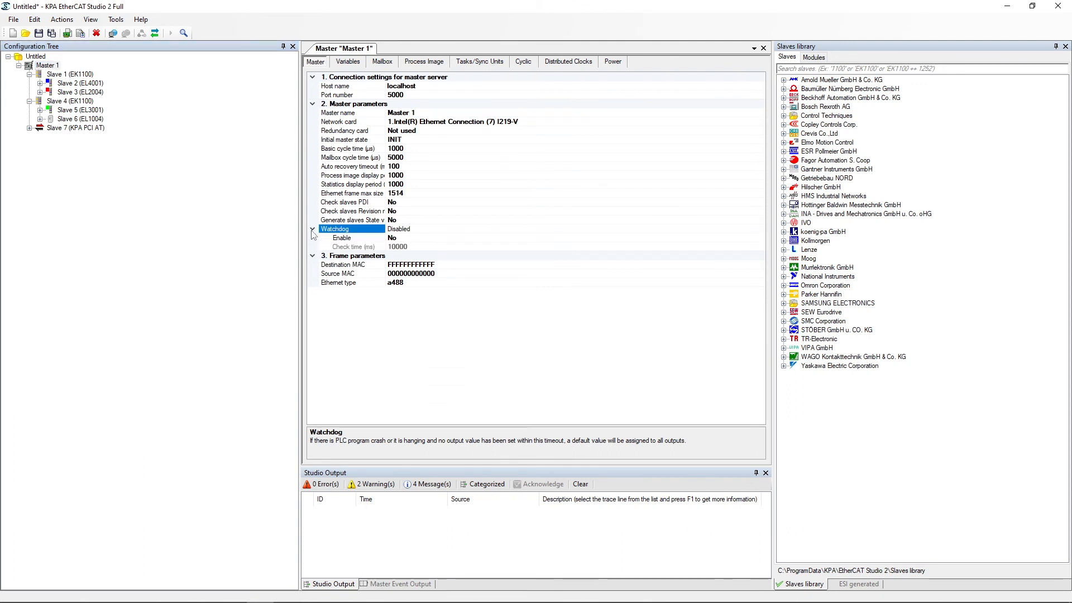
pyautogui.click(403, 240)
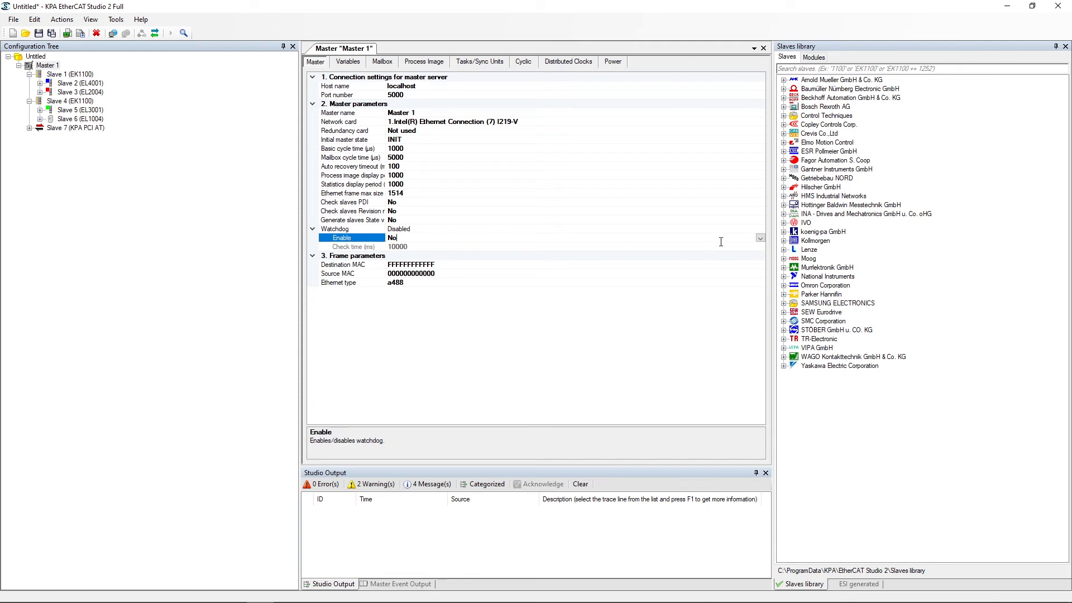
pyautogui.click(760, 238)
pyautogui.click(463, 247)
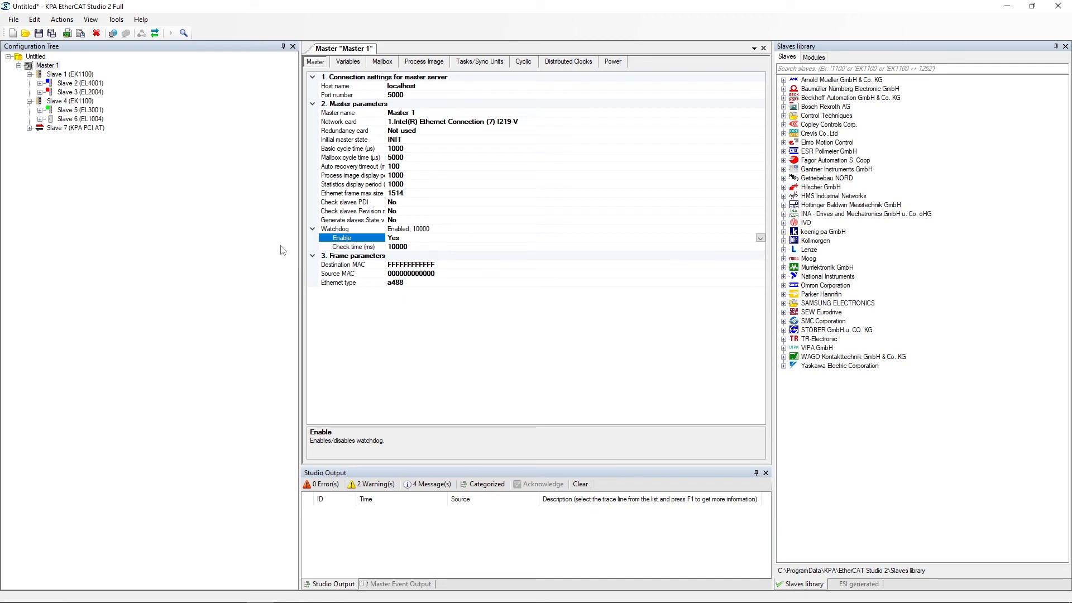
# Enable the watchdog in the slave parameters of Slave 5 (EL3001)
pyautogui.click(84, 110)
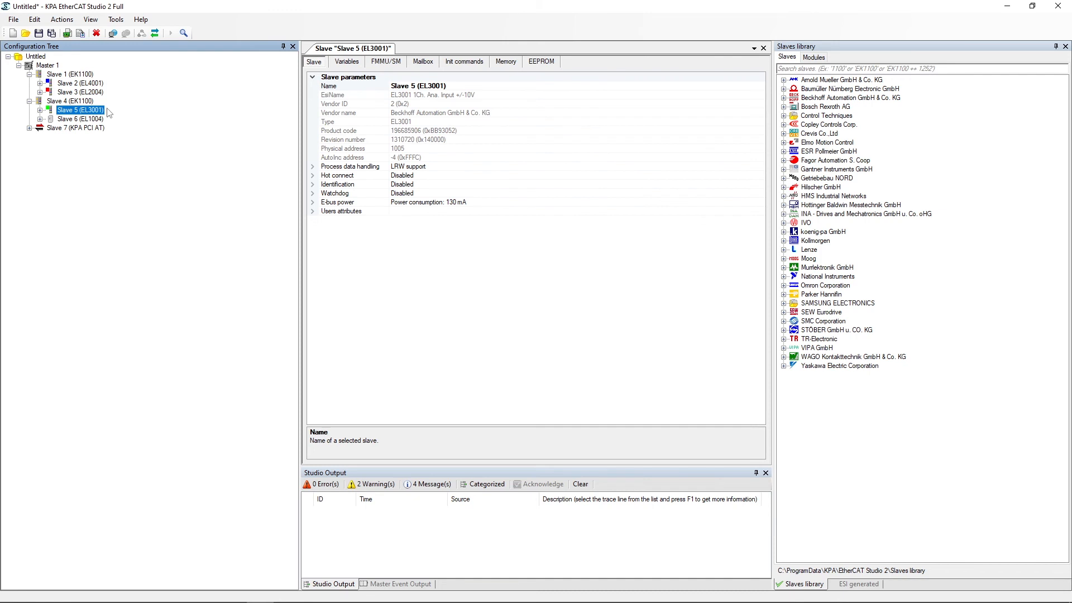
pyautogui.click(312, 193)
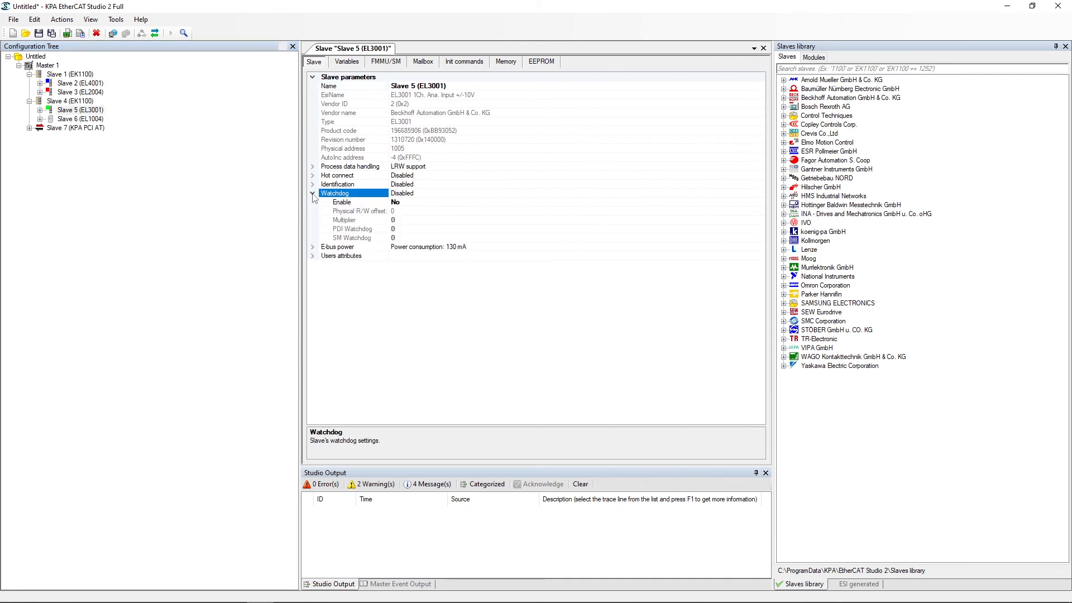
pyautogui.click(469, 202)
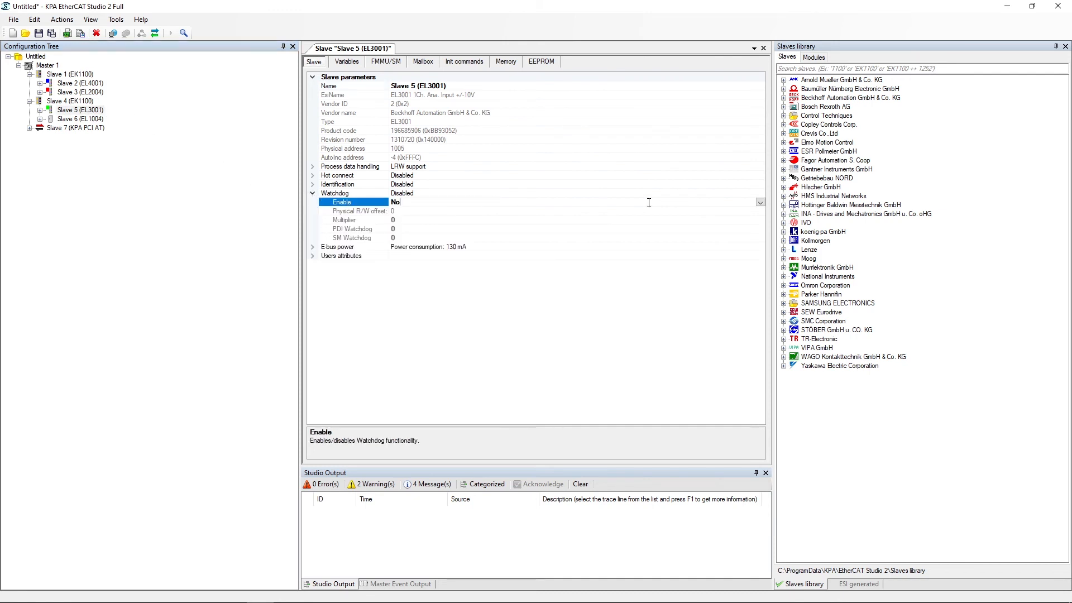
pyautogui.click(760, 202)
pyautogui.click(400, 212)
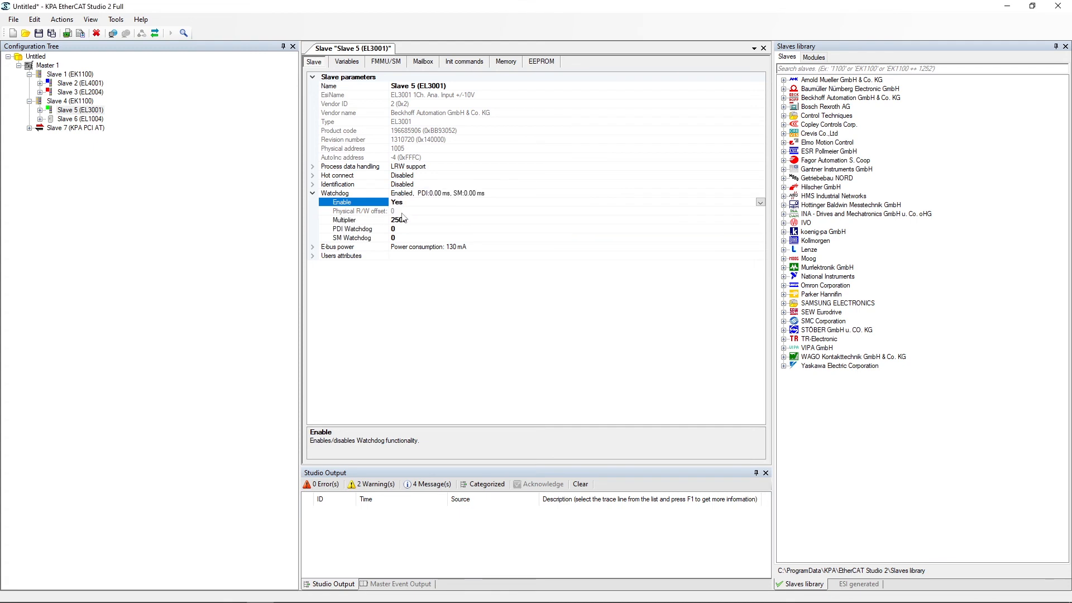
# Set Slave 5's watchdog multiplier to 1000, PDI Watchdog to 40 and SM Watchdog to 45
pyautogui.click(417, 219)
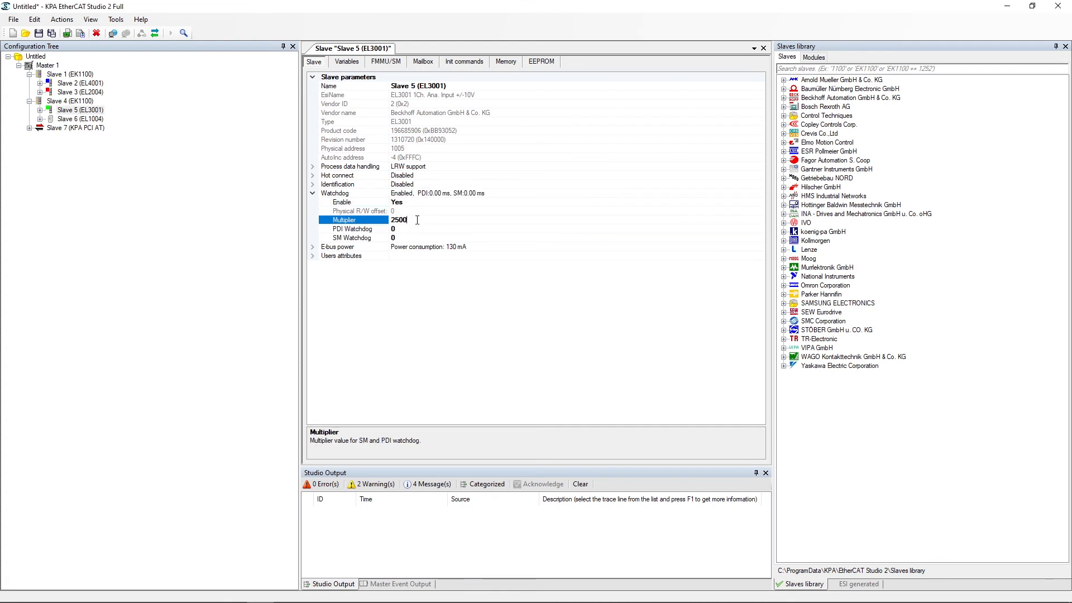
pyautogui.moveTo(409, 219); pyautogui.dragTo(390, 221)
pyautogui.write('1000')
pyautogui.click(402, 229)
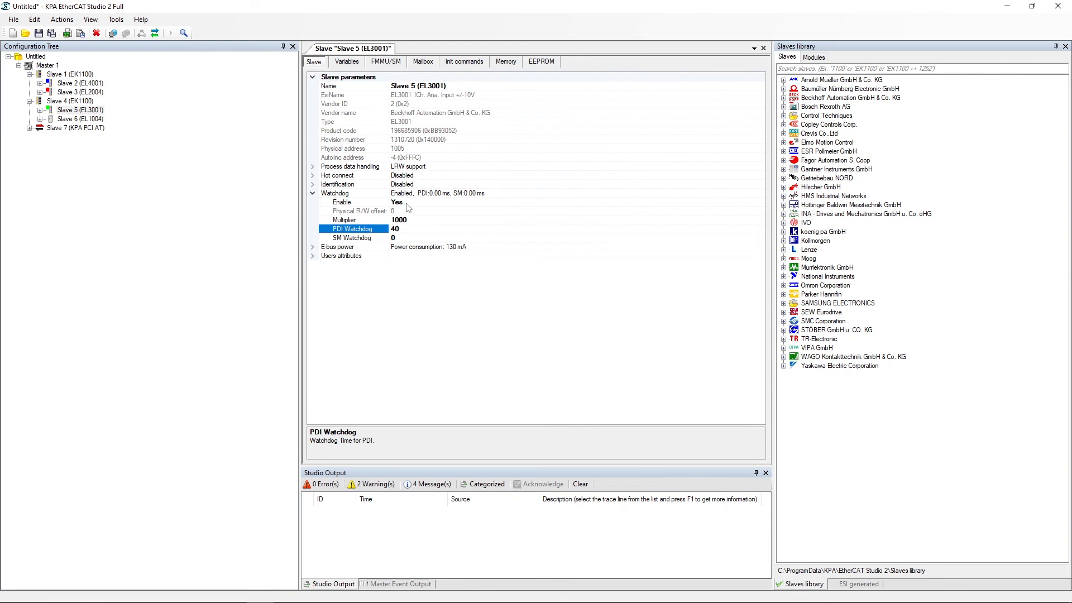
pyautogui.click(403, 239)
pyautogui.press('BackSpace')
pyautogui.write('45')
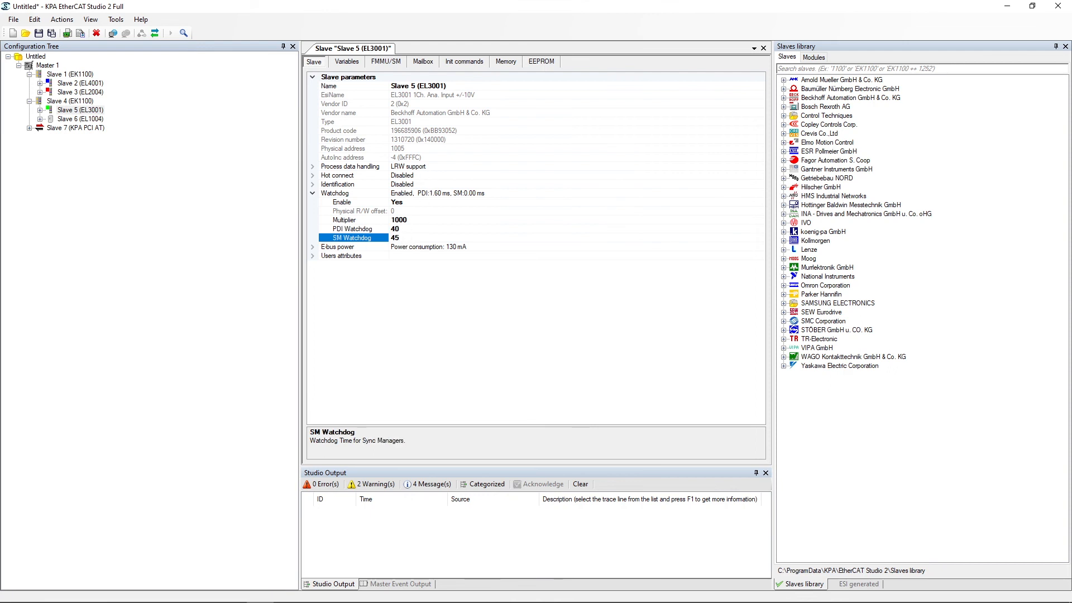
pyautogui.click(412, 272)
# Enable the Watchdog Trigger for Slave 5's SM3 Inputs sync manager and return to the slave's parameters
pyautogui.click(386, 62)
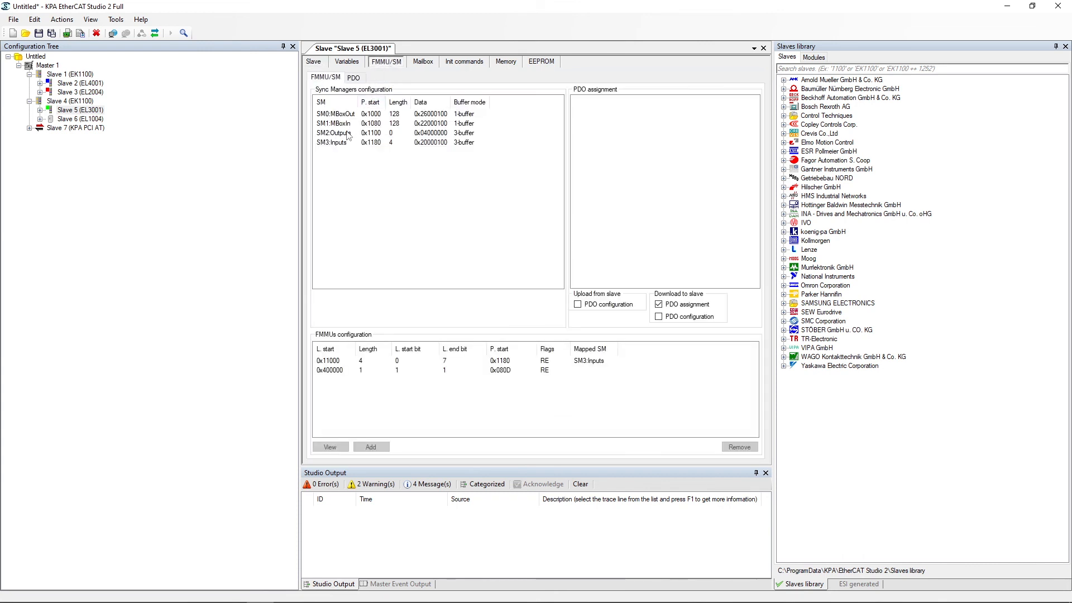
pyautogui.doubleClick(334, 144)
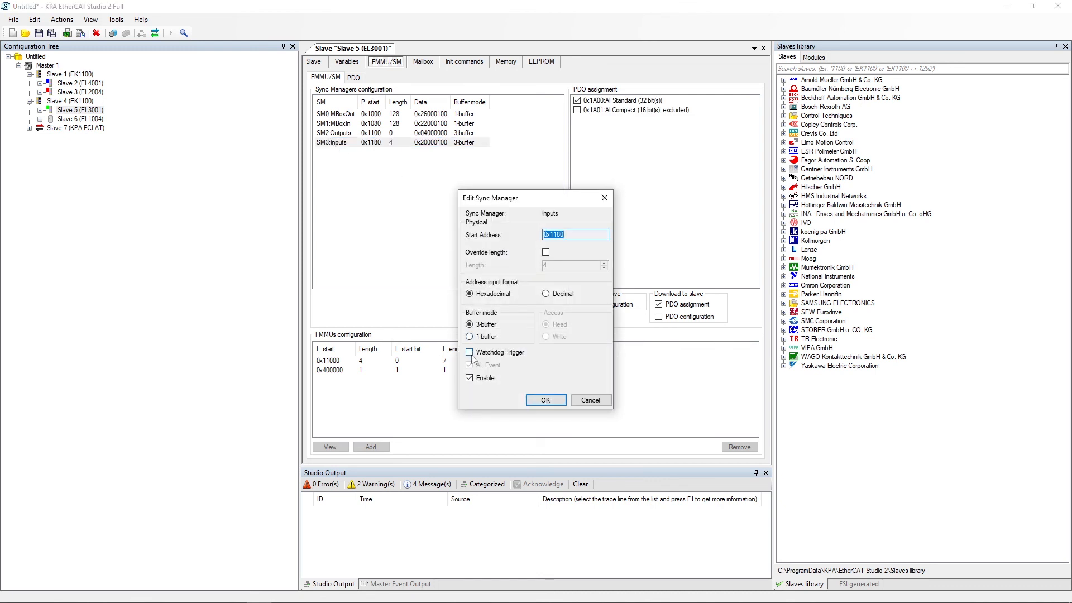
pyautogui.click(469, 352)
pyautogui.click(538, 401)
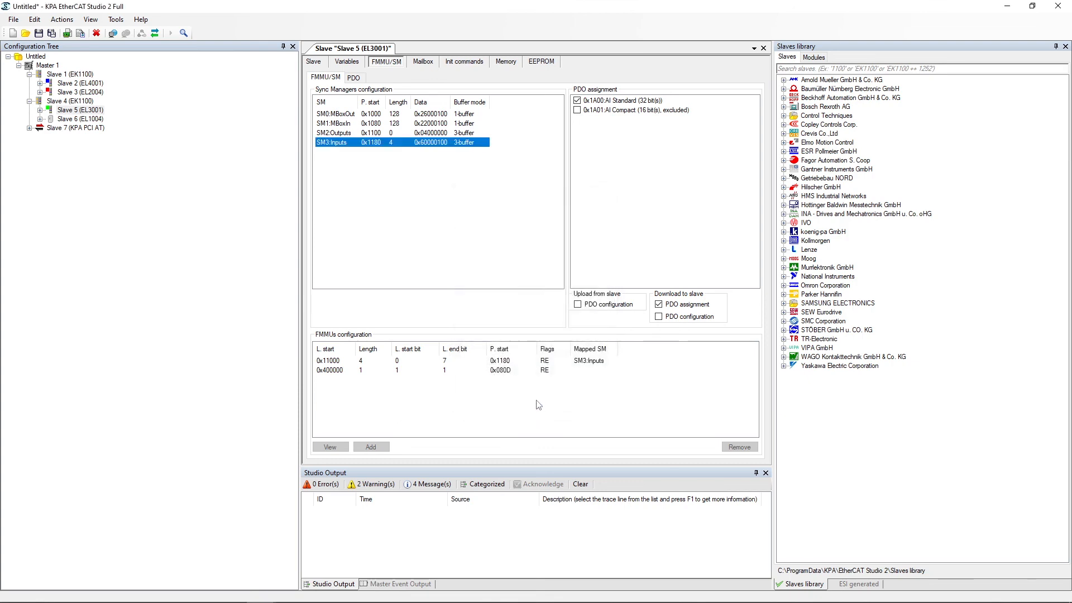
pyautogui.click(313, 62)
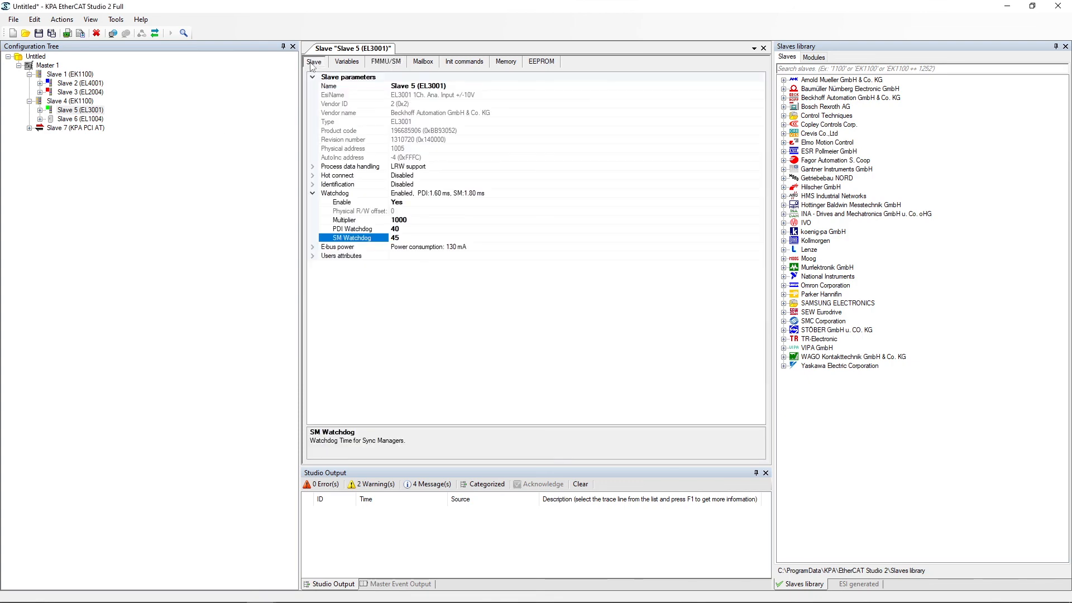